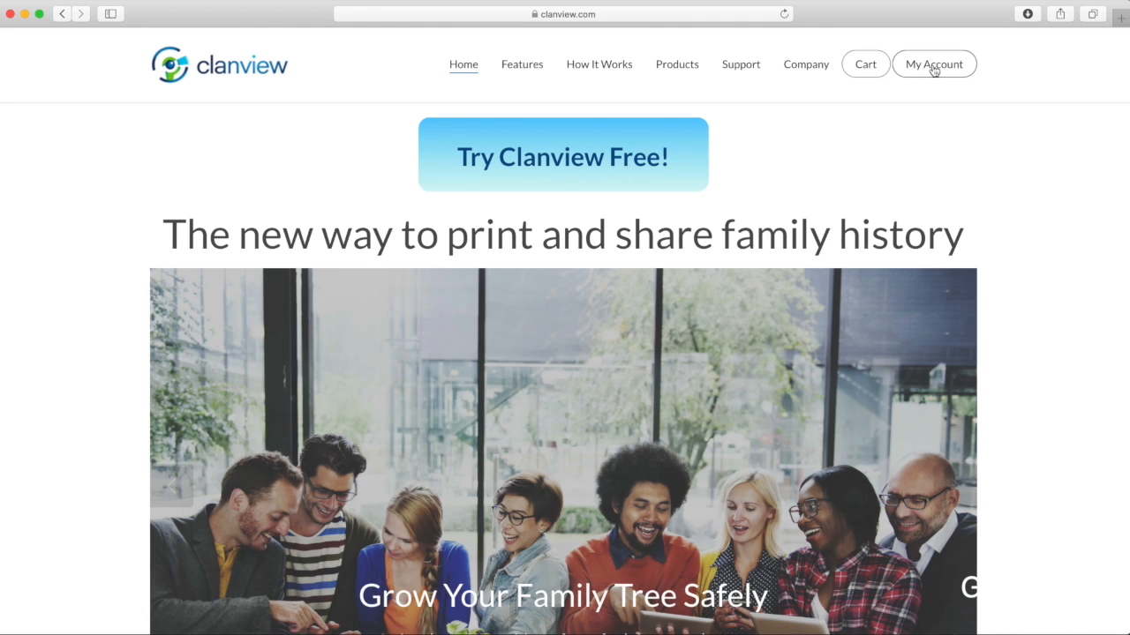
Step: Go to the My Account login page and fill in the saved login details
left_click(934, 67)
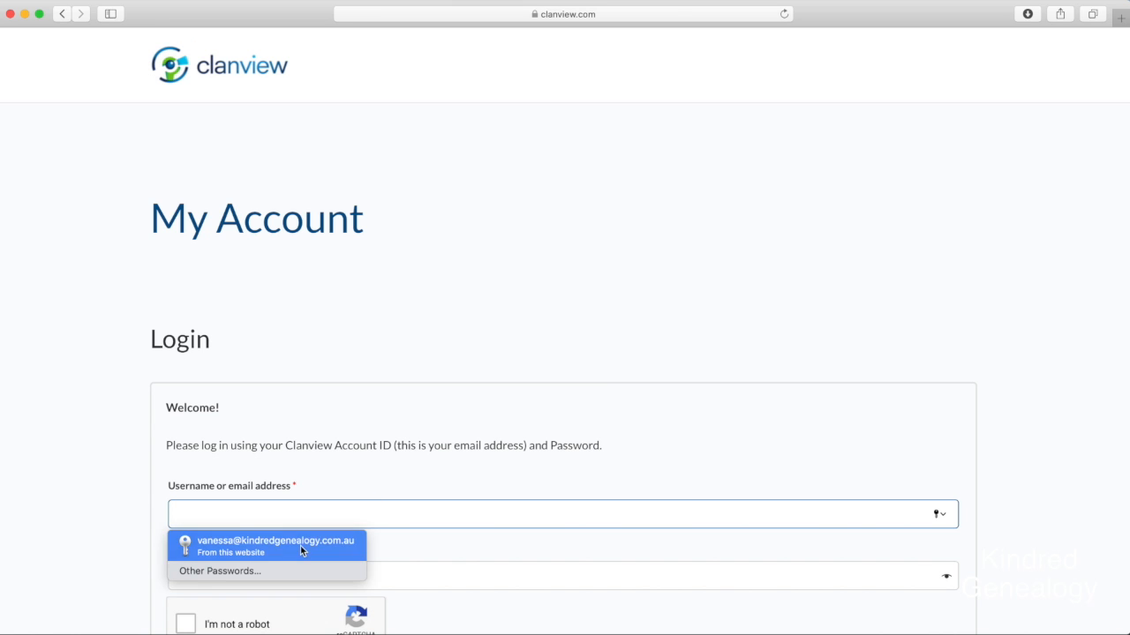
left_click(300, 545)
scroll(320, 547, "down", 5)
Step: Pass the not-a-robot check by marking the four bicycle squares, then log in
left_click(185, 362)
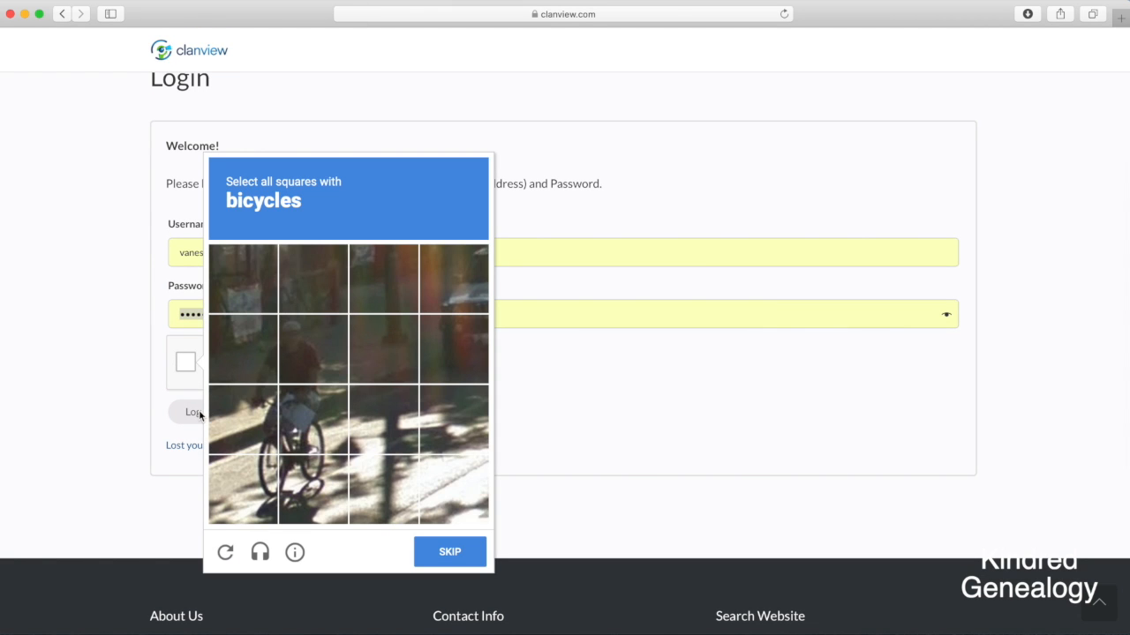
left_click(251, 424)
left_click(300, 421)
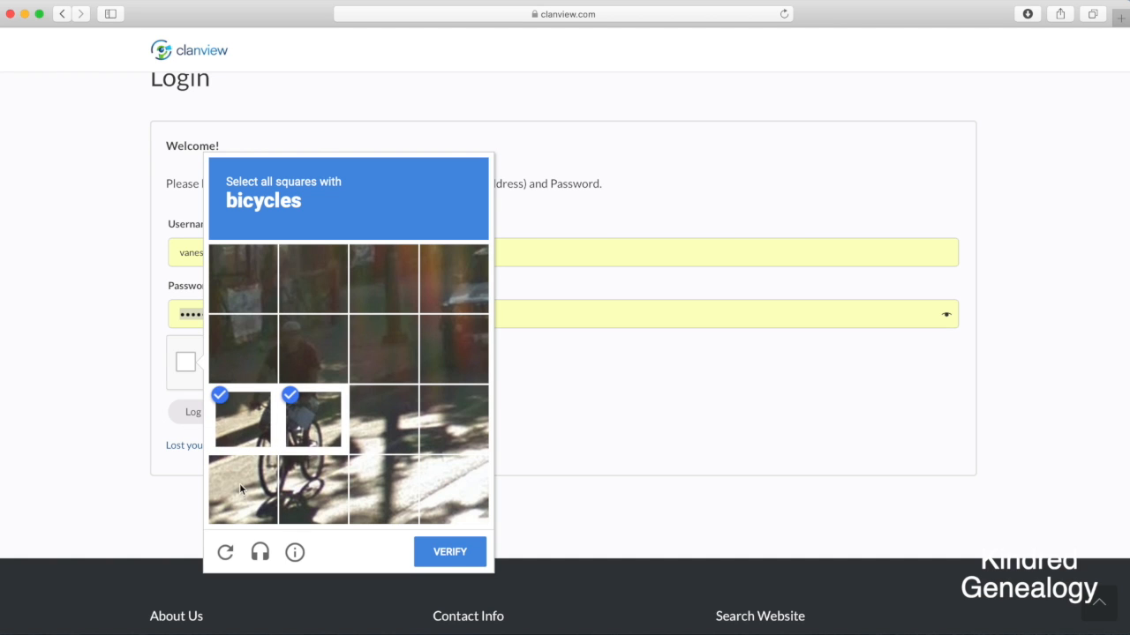
left_click(240, 485)
left_click(304, 492)
left_click(447, 547)
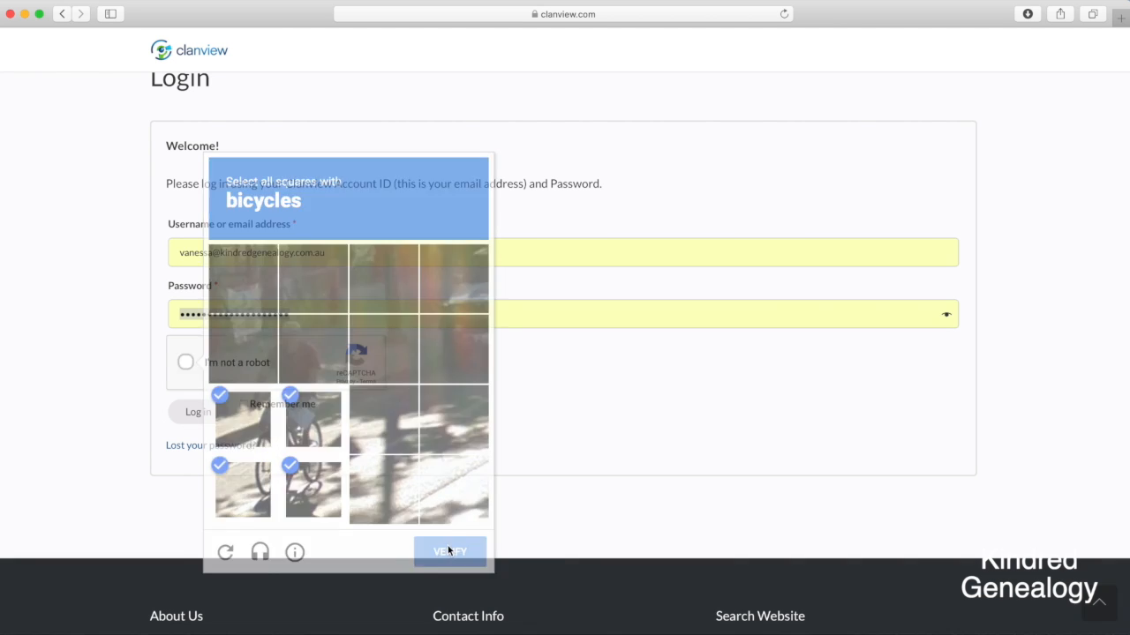
left_click(221, 415)
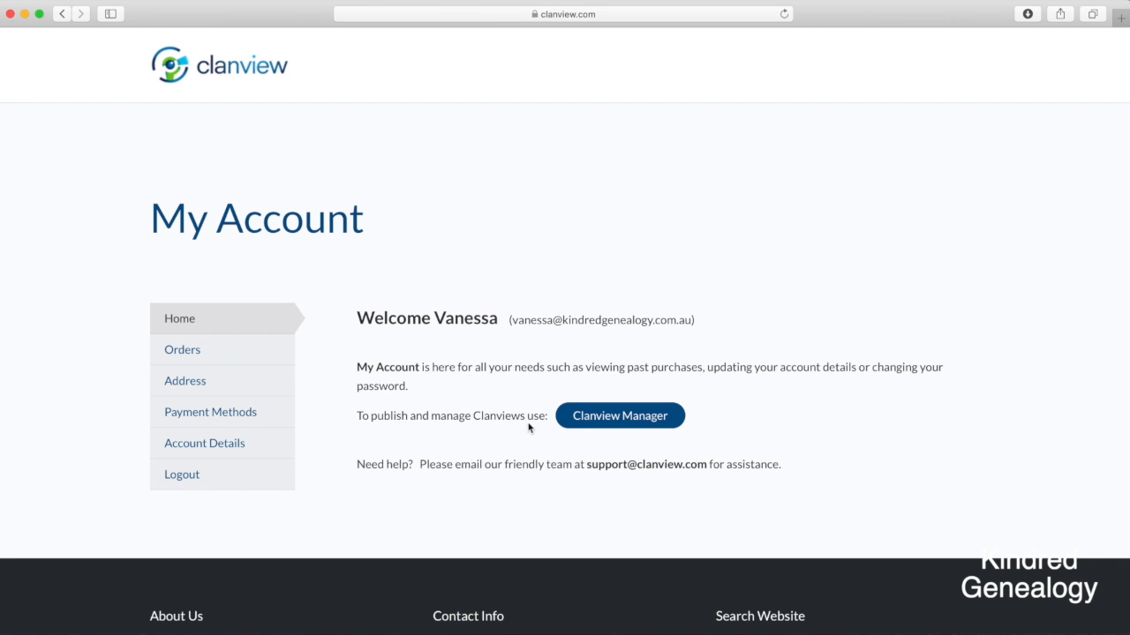
Step: Review the Hobbyist Monthly plan in Clanview Manager: 1 active Clanview, 5,000-people limit, renewal 2020-03-15
left_click(594, 425)
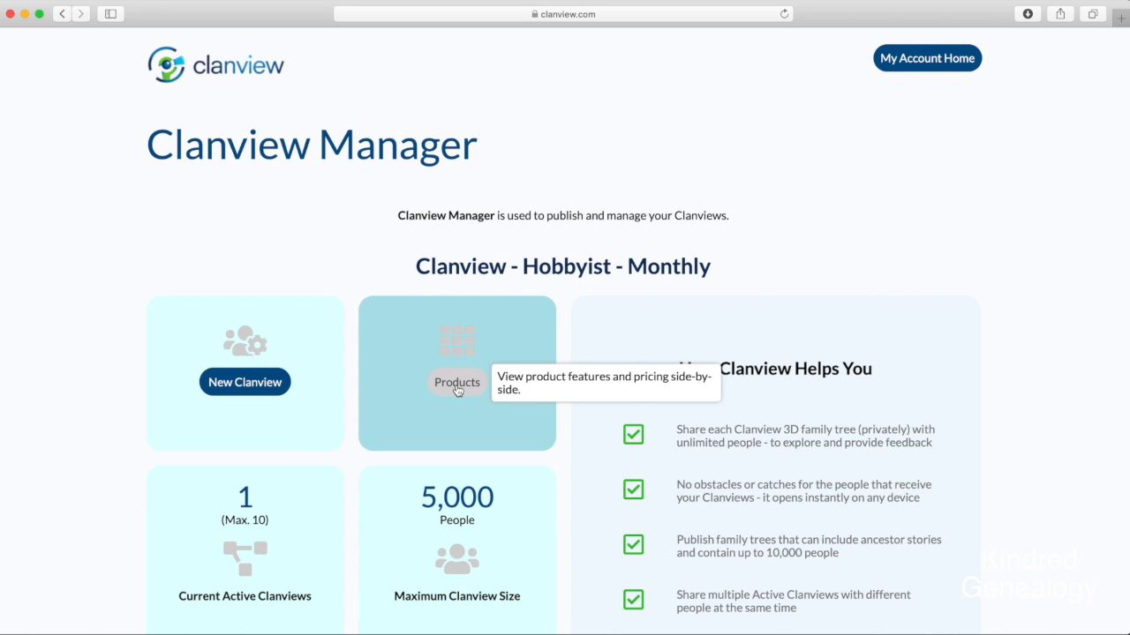
scroll(457, 391, "down", 5)
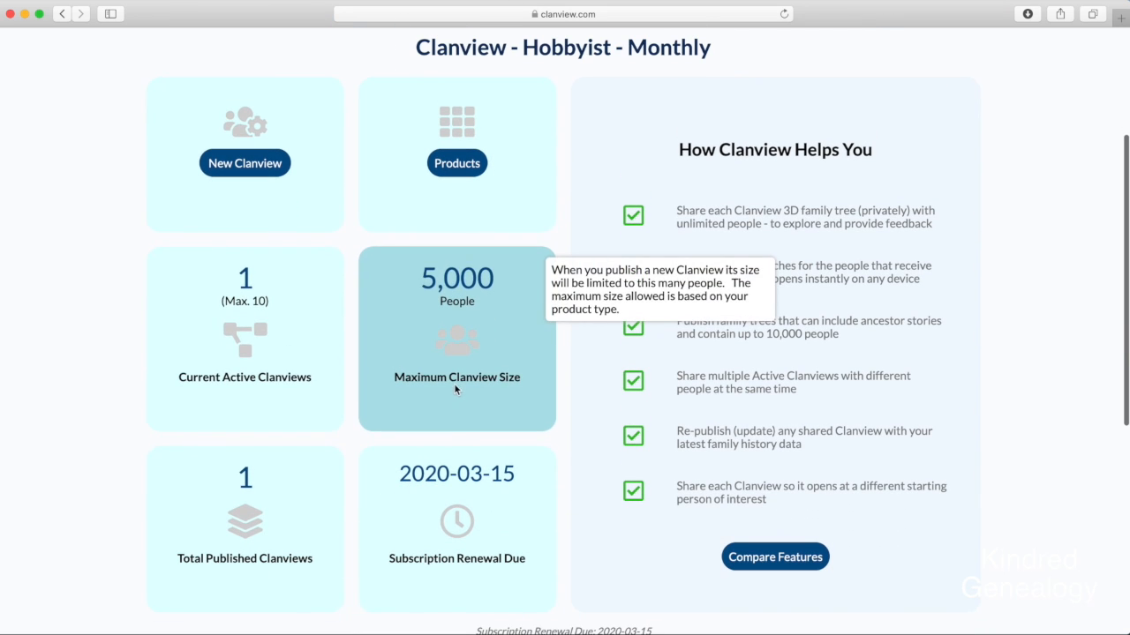
mouse_move(260, 352)
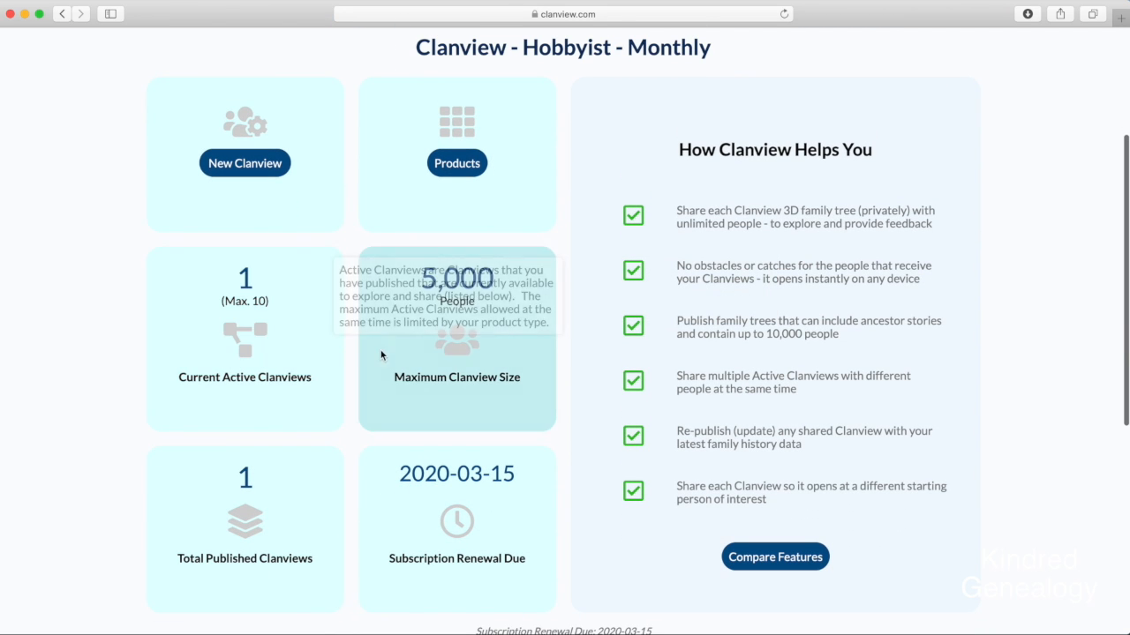
mouse_move(459, 353)
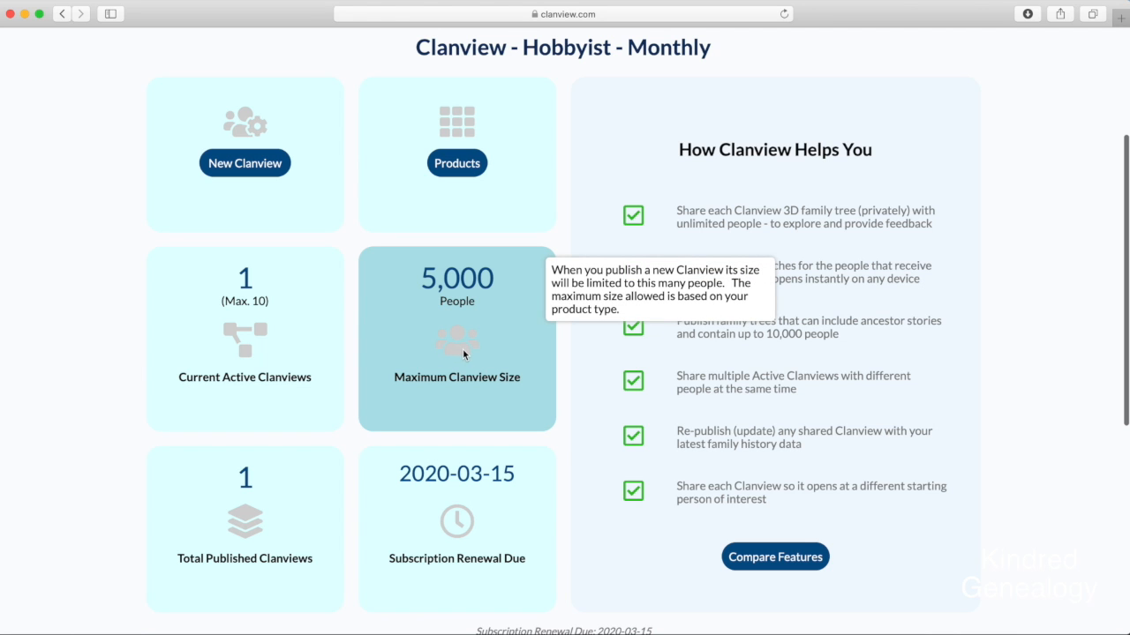
scroll(573, 375, "down", 3)
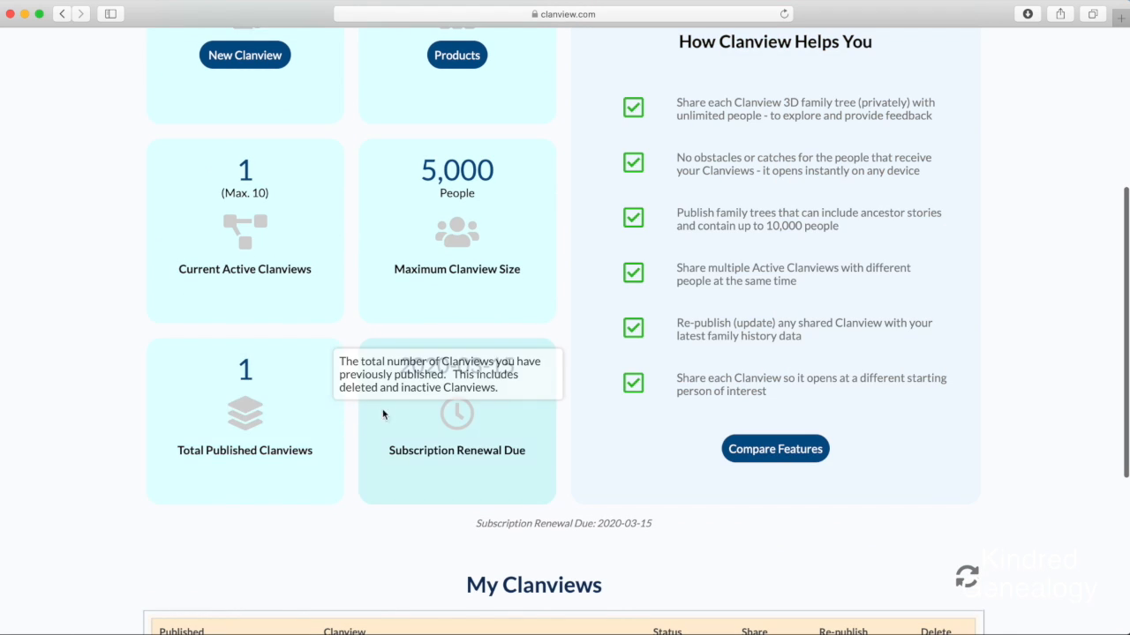
mouse_move(446, 415)
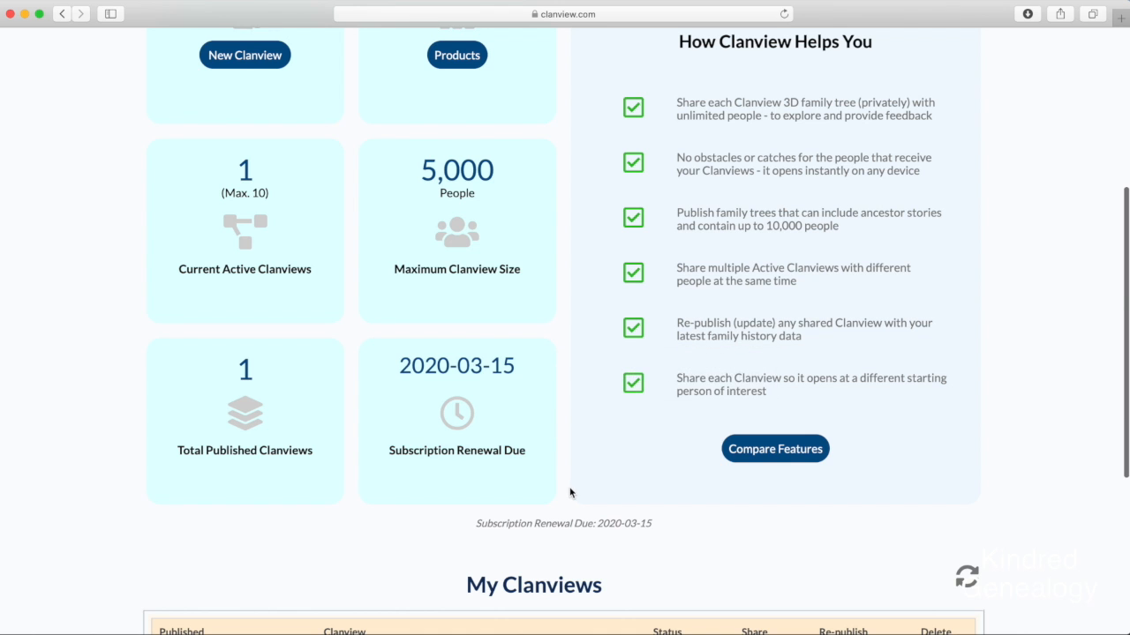
scroll(569, 492, "down", 6)
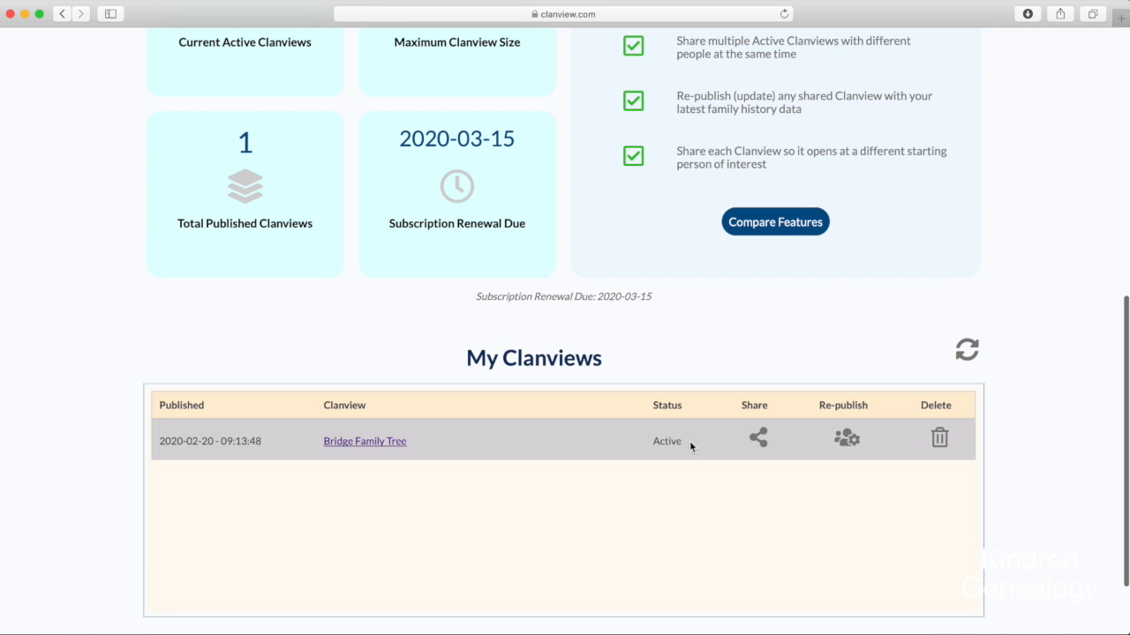
Step: Open the Bridge Family Tree in a new tab and fly to the 1857 Scaysbrook–Garner marriage
left_click(357, 442)
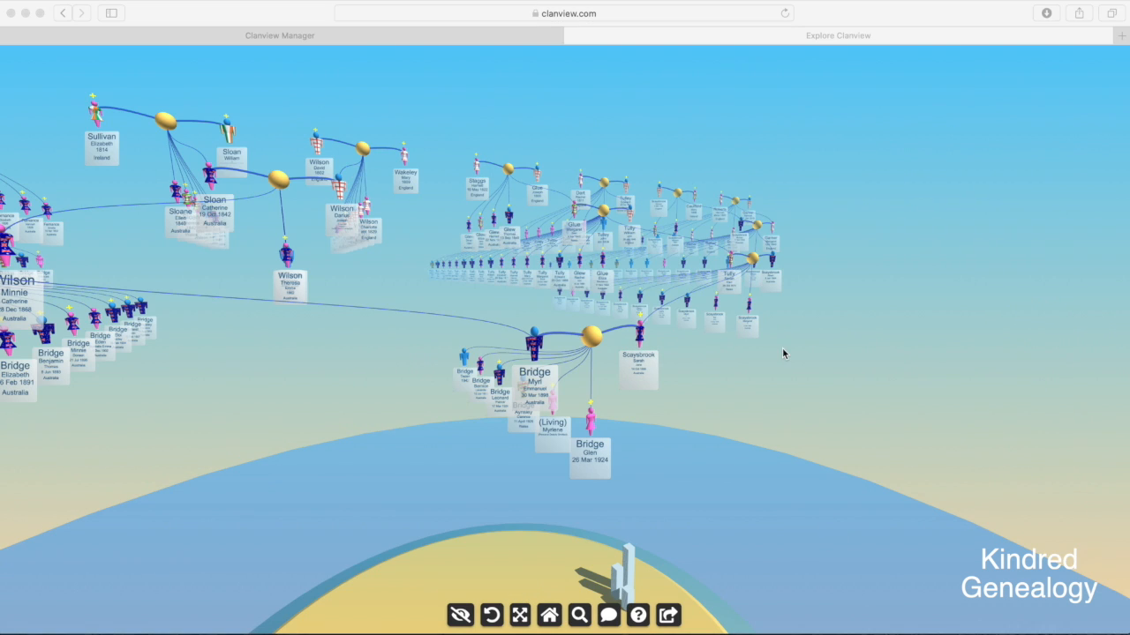
left_click(781, 352)
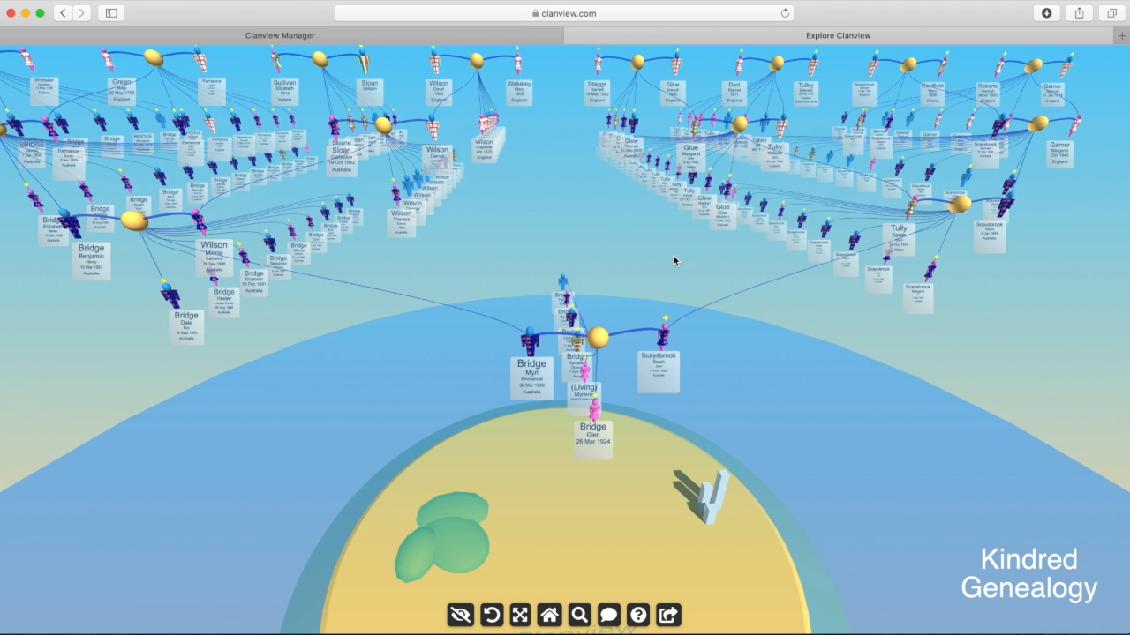
left_click(1039, 126)
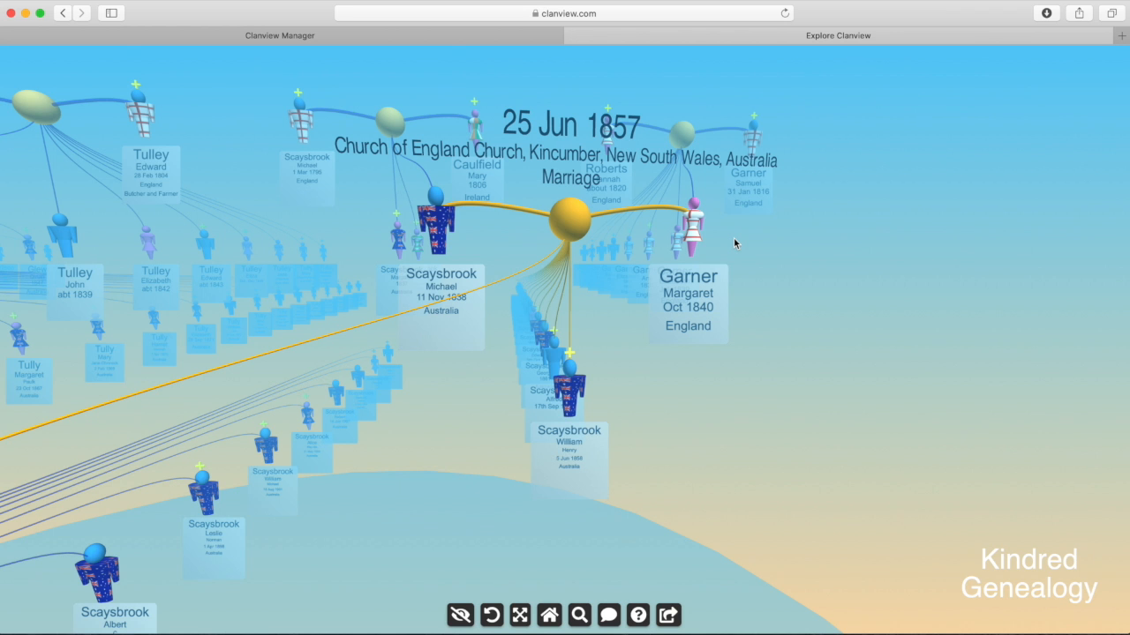
left_click_drag(645, 429, 661, 366)
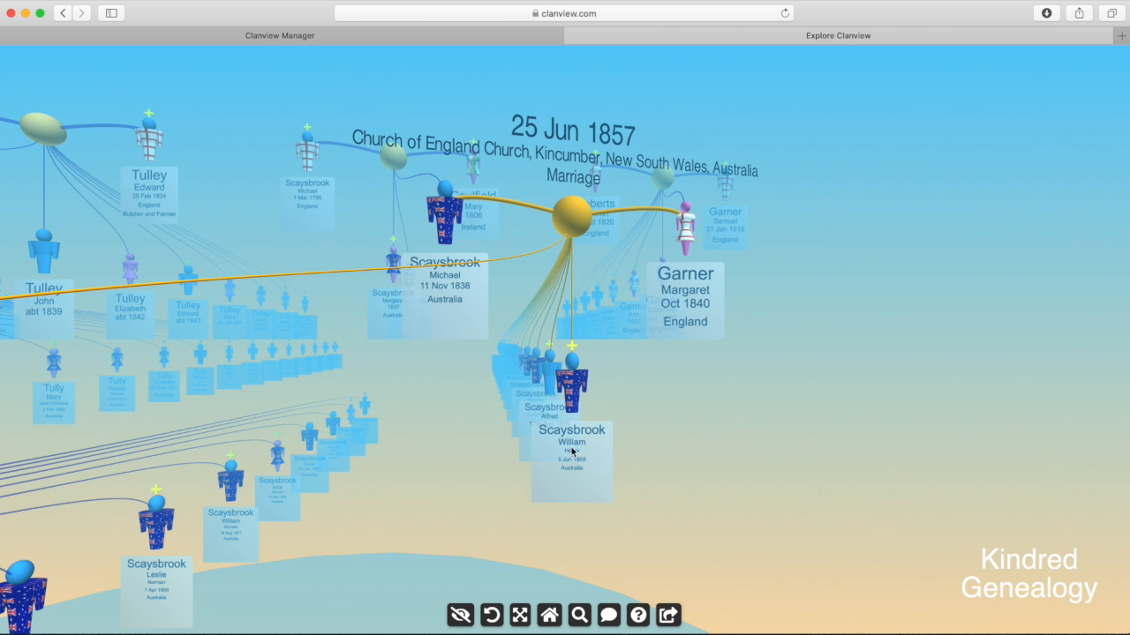
left_click(574, 473)
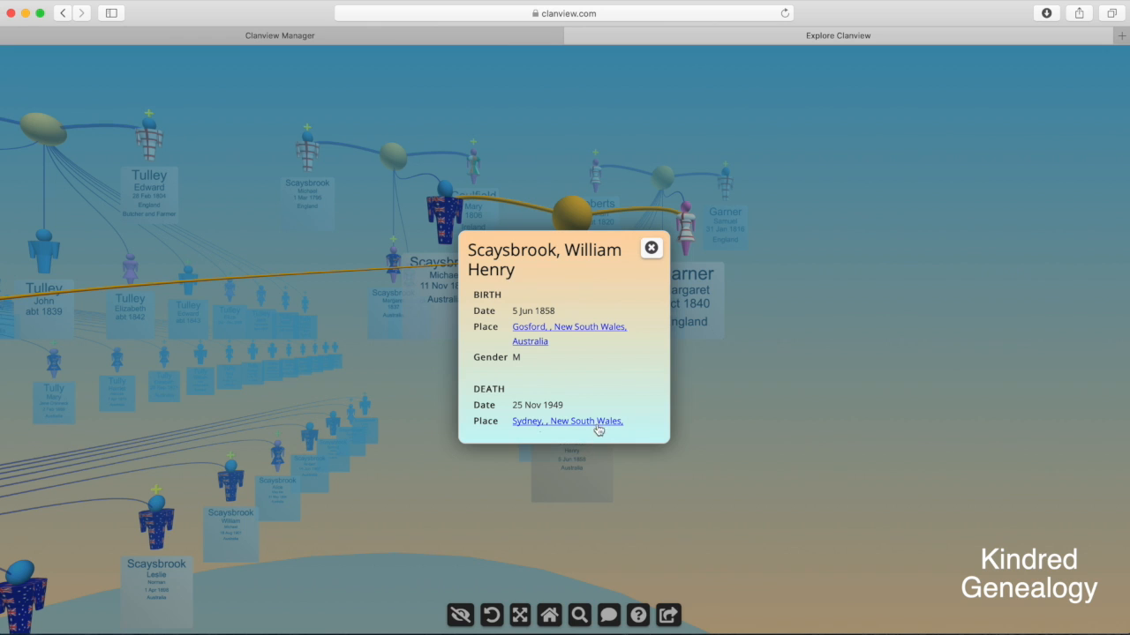
scroll(613, 361, "down", 3)
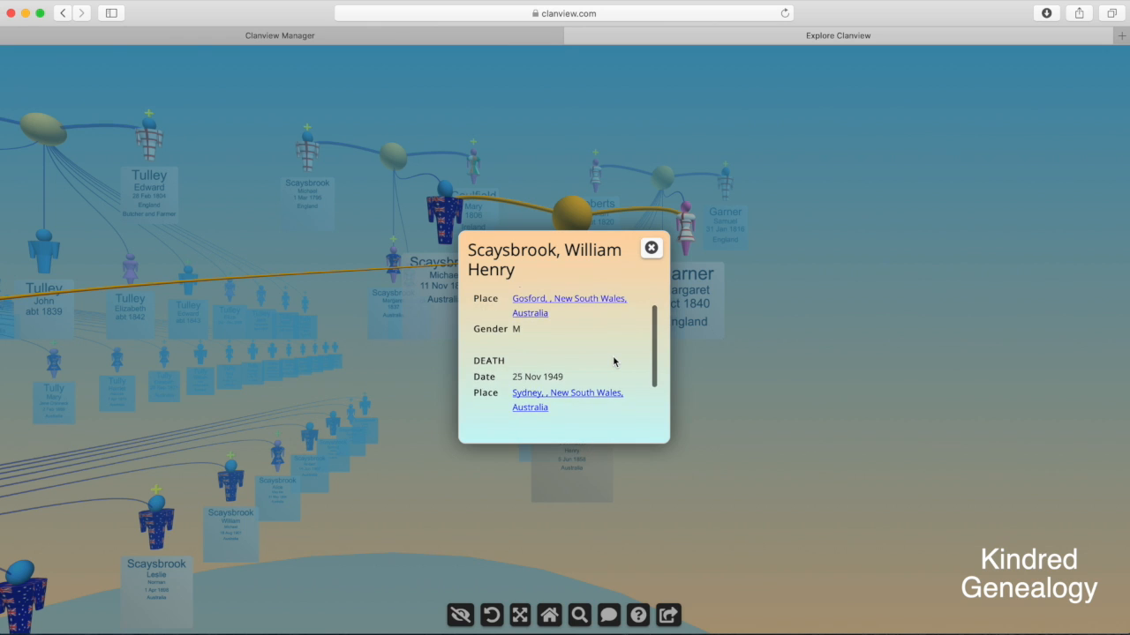
scroll(613, 361, "down", 1)
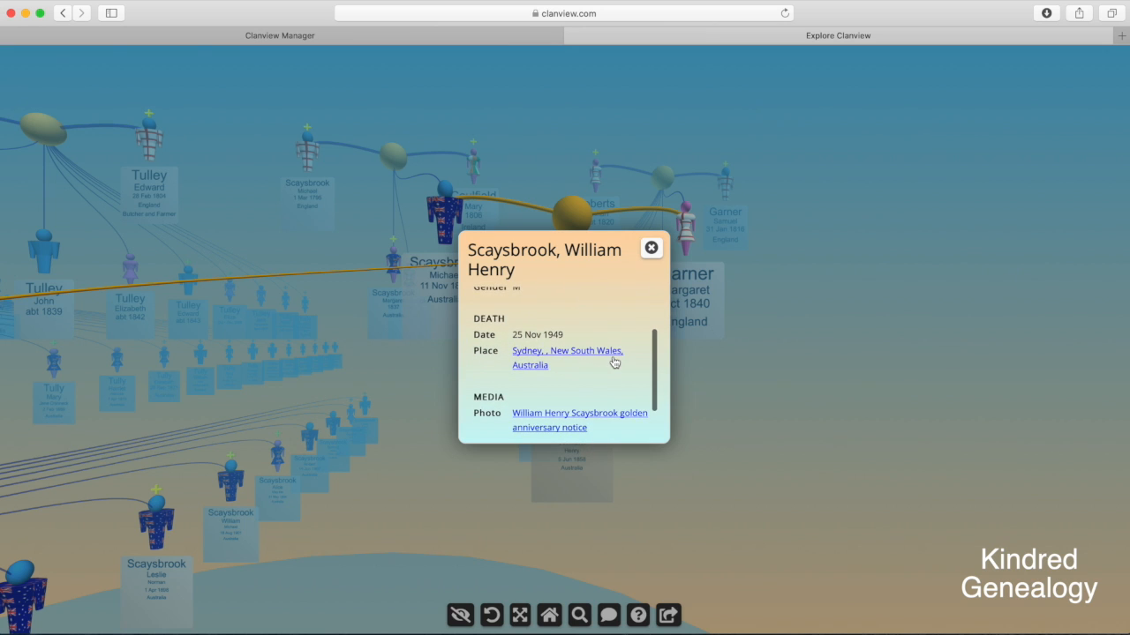
scroll(613, 361, "down", 3)
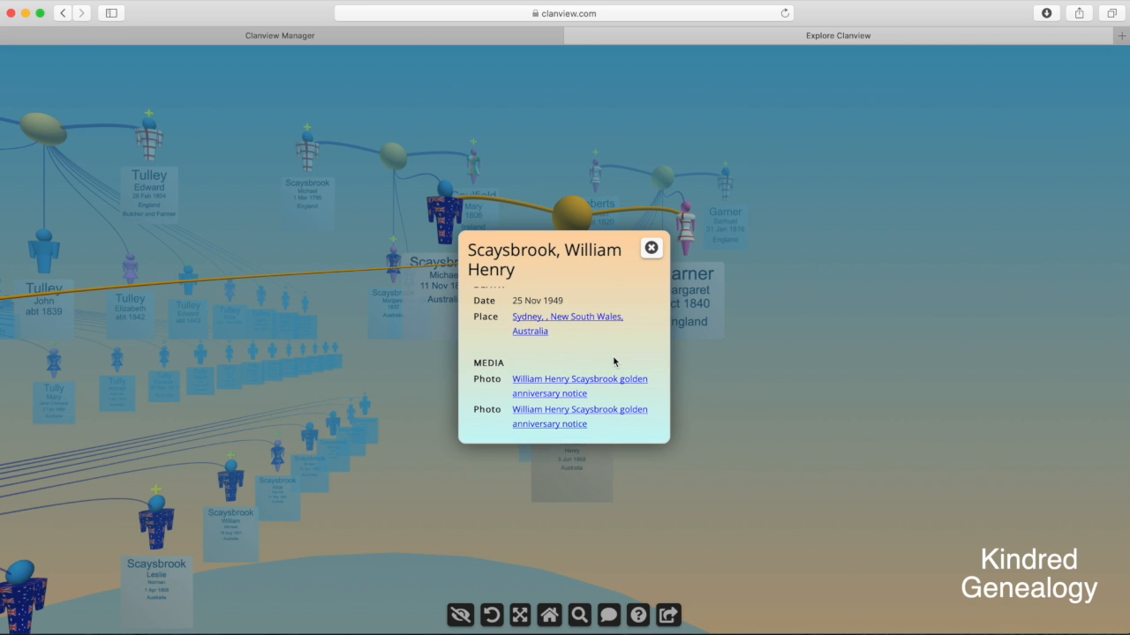
scroll(614, 361, "up", 3)
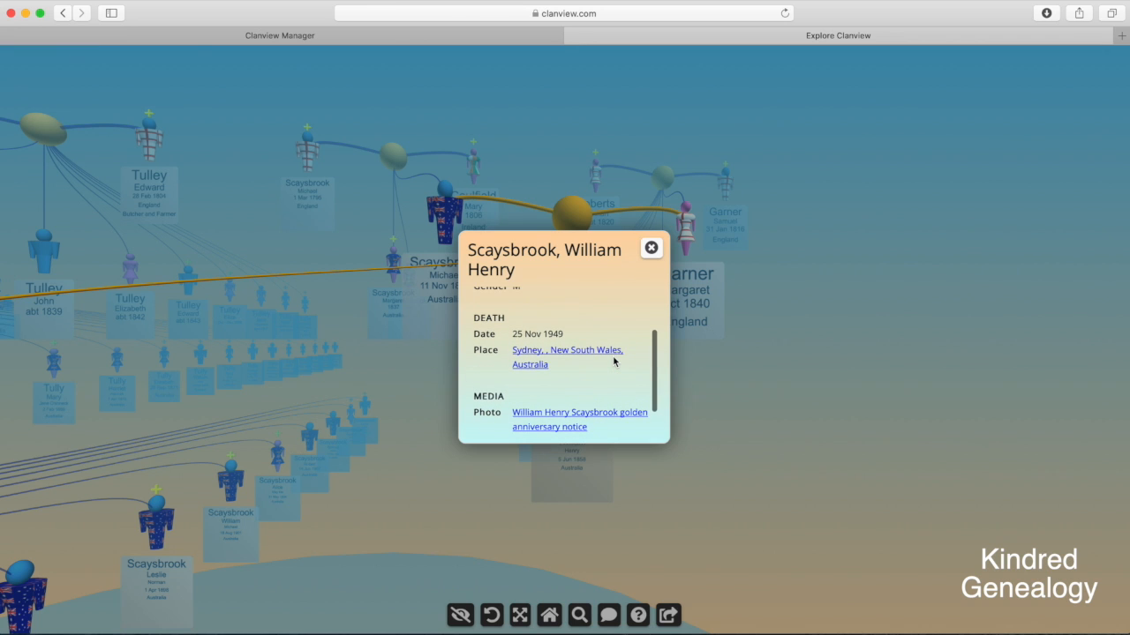
scroll(614, 361, "up", 5)
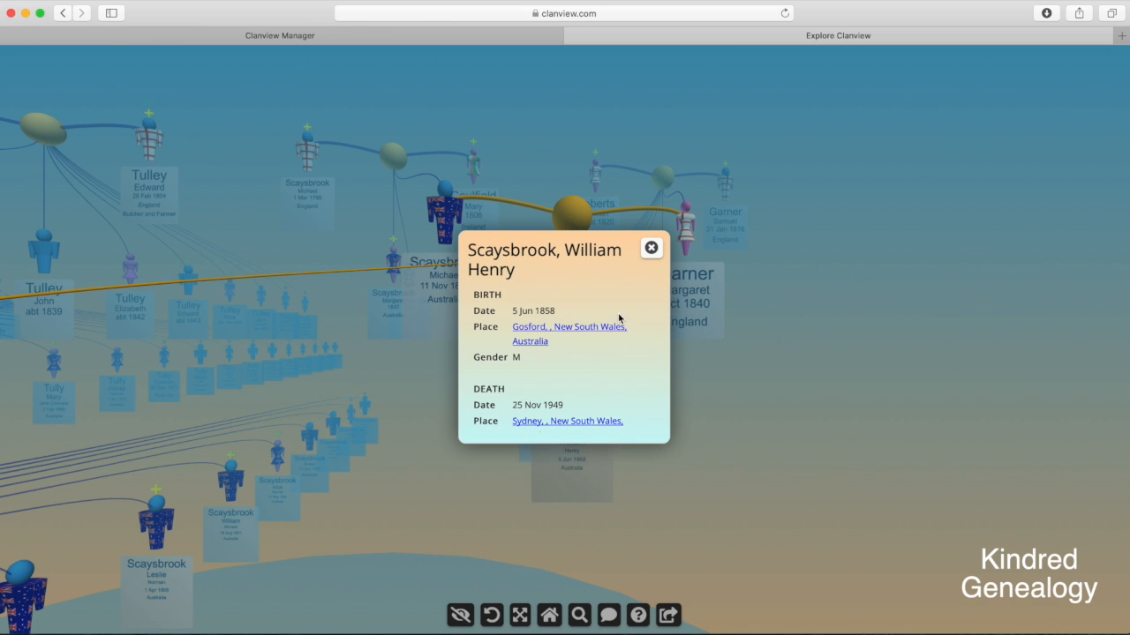
left_click(651, 248)
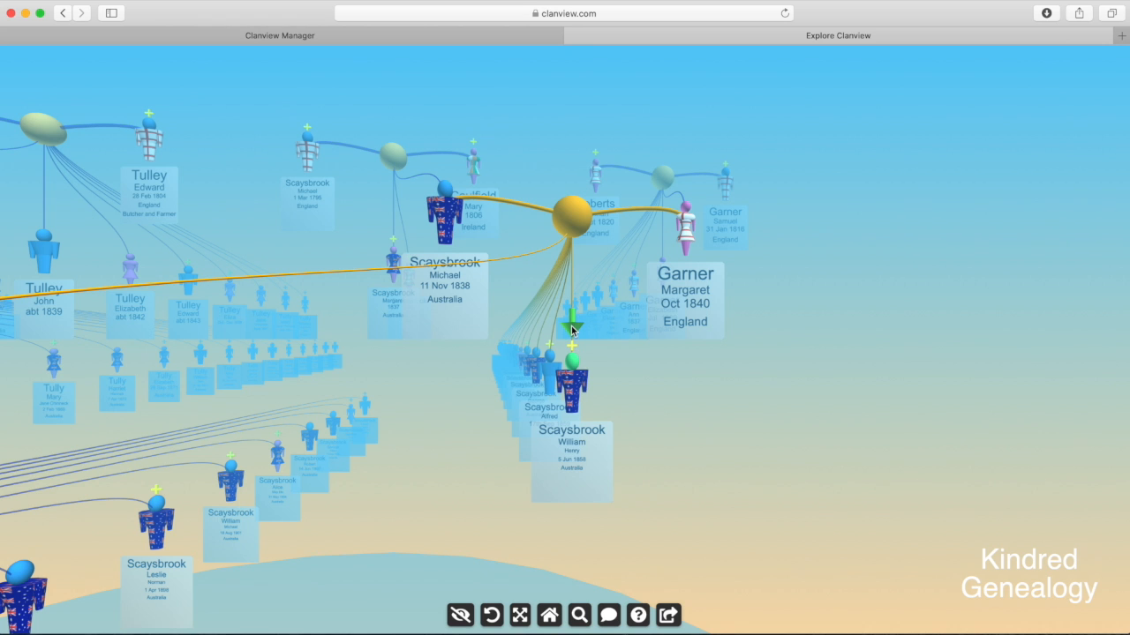
left_click(572, 328)
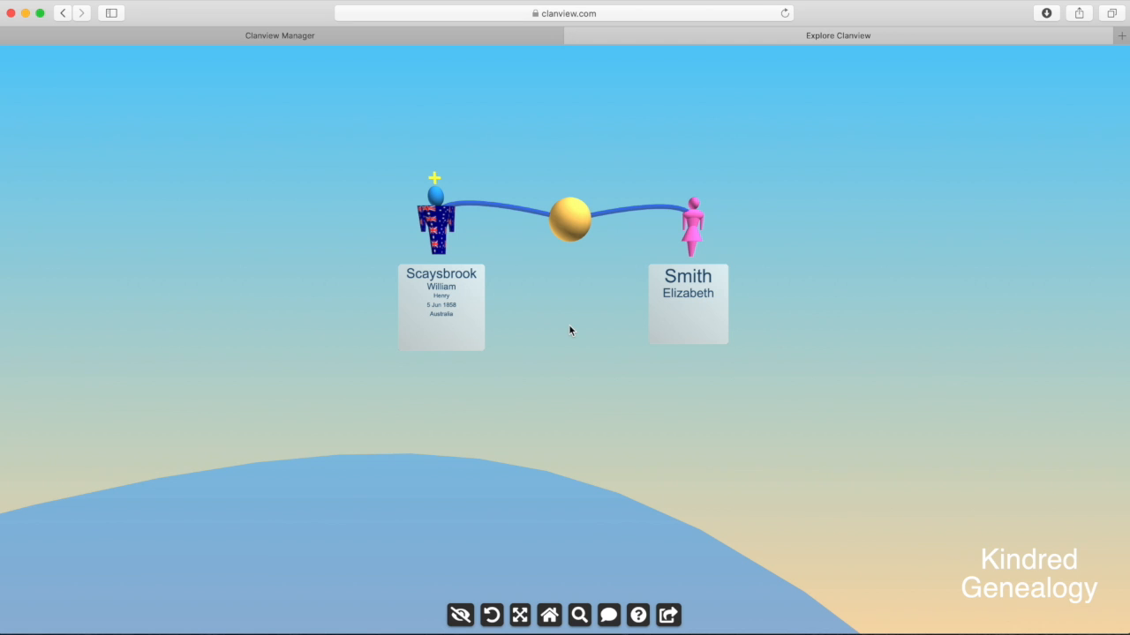
left_click(433, 179)
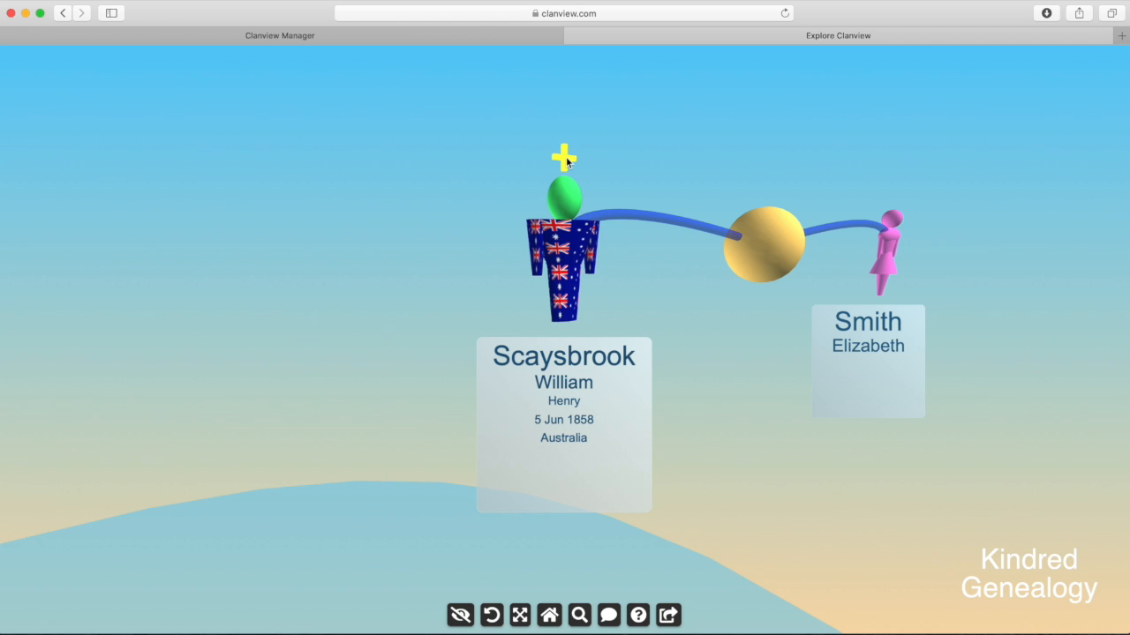
left_click(566, 162)
left_click(560, 92)
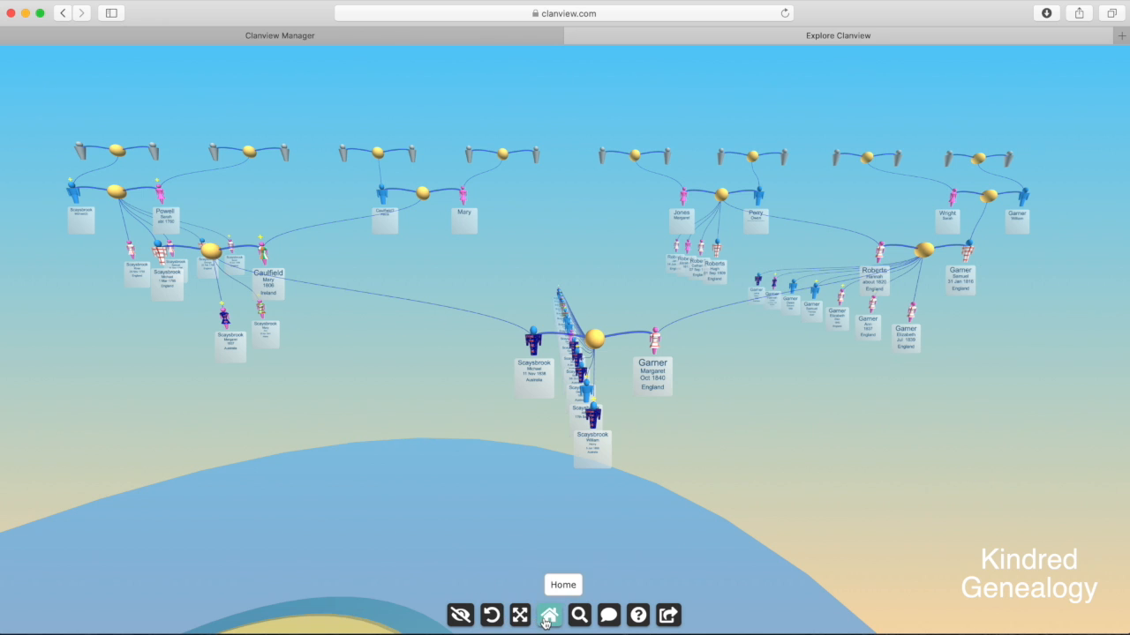
Step: Return to the tree's home view and fly to the 1839 Sullivan–Sloan marriage
left_click(545, 621)
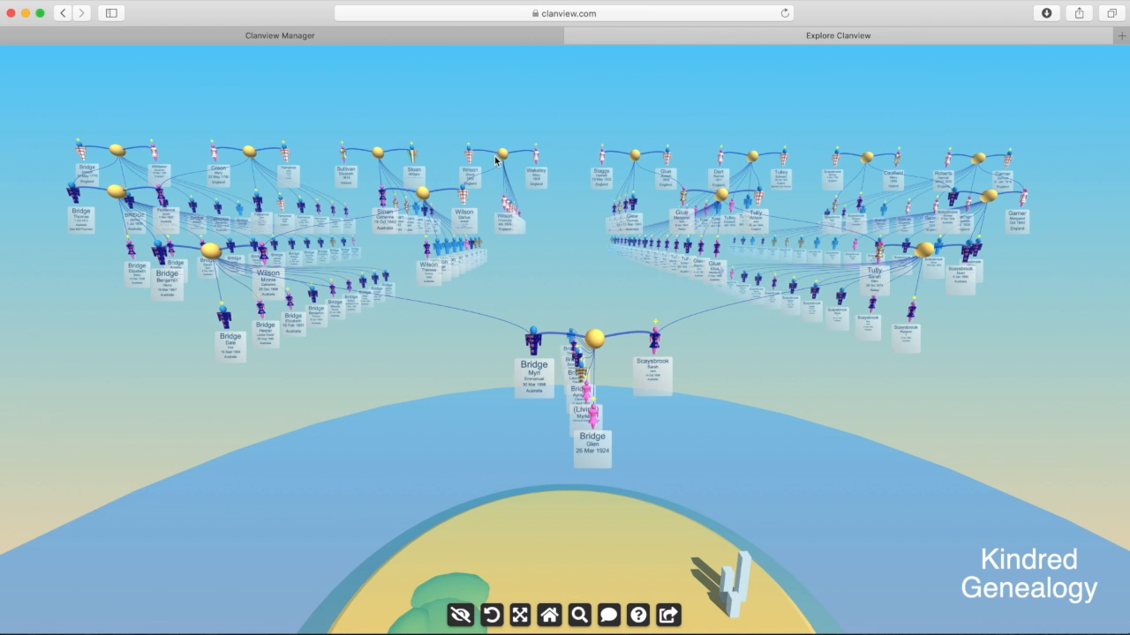
left_click(377, 153)
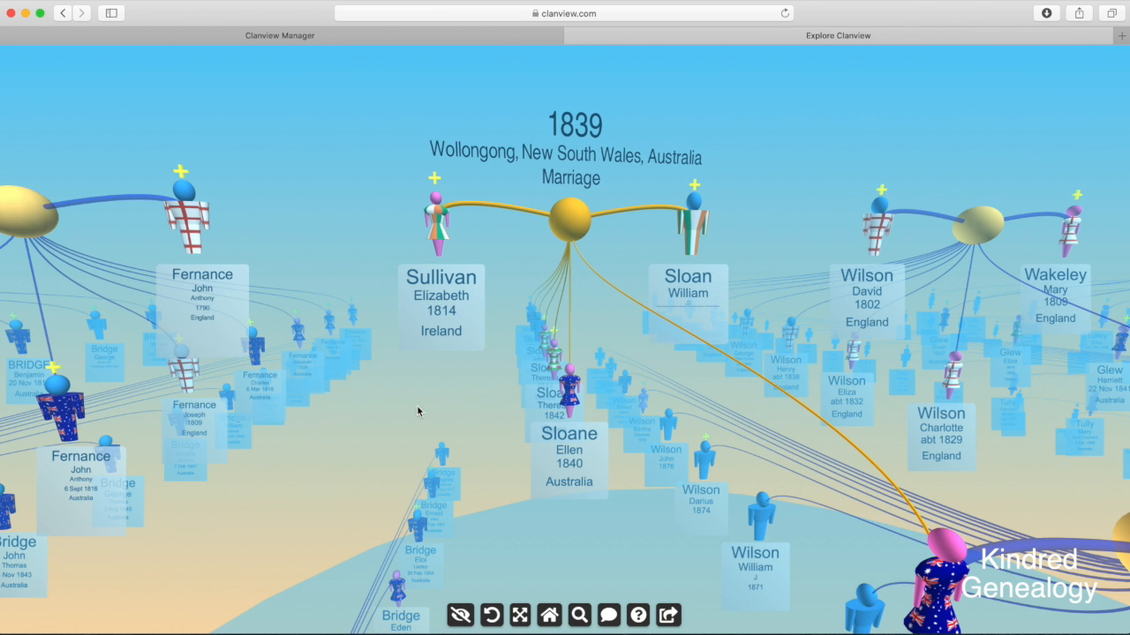
left_click(436, 182)
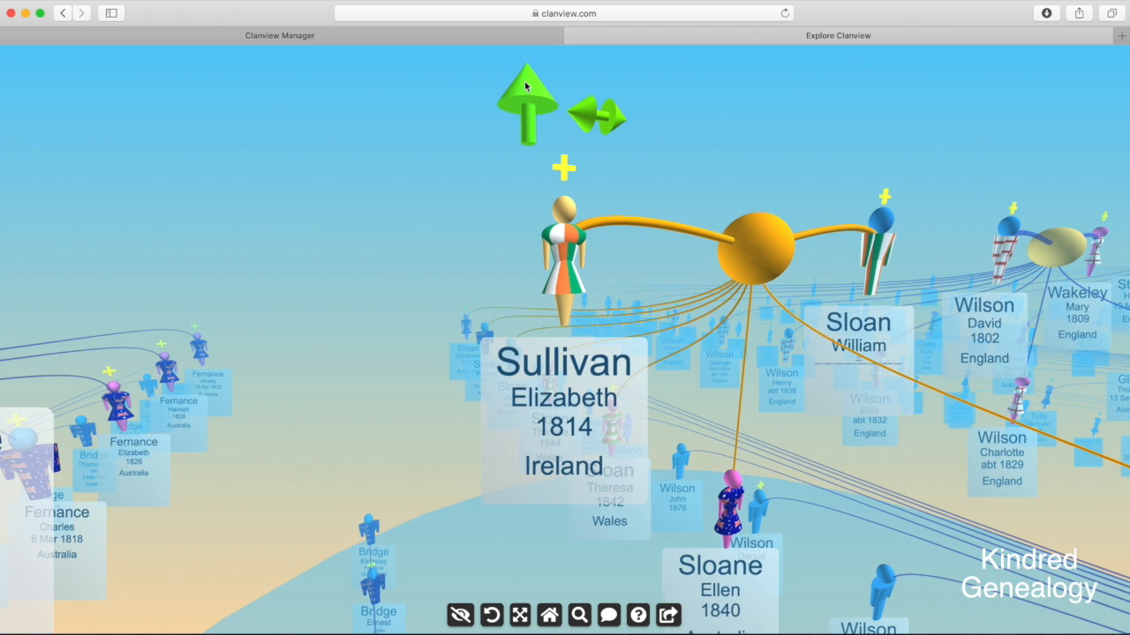
left_click(524, 84)
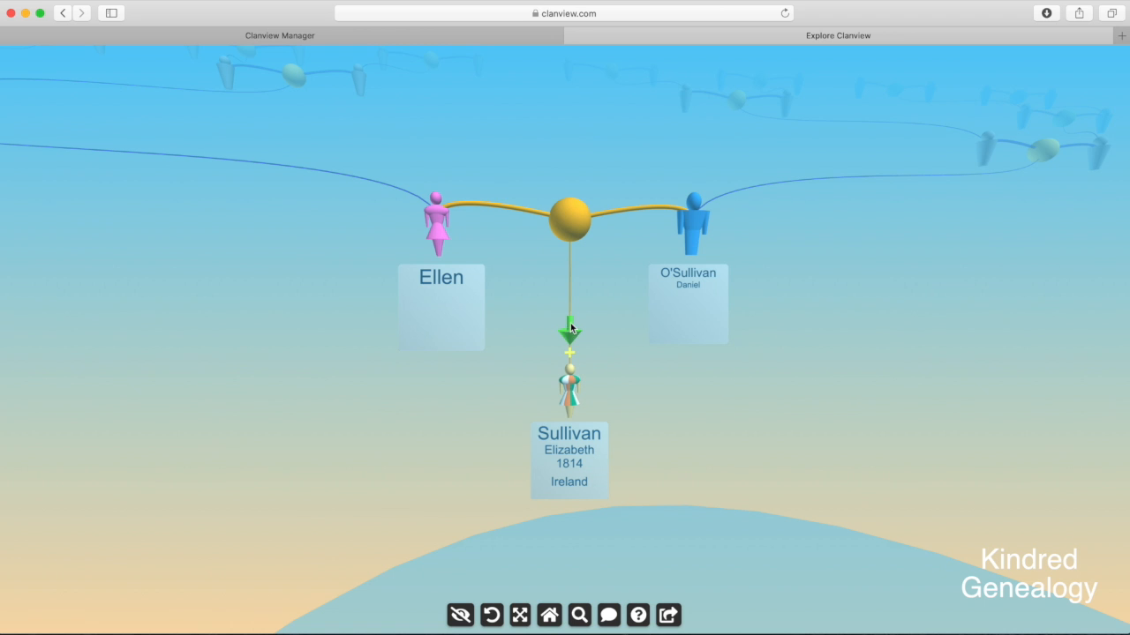
left_click(569, 332)
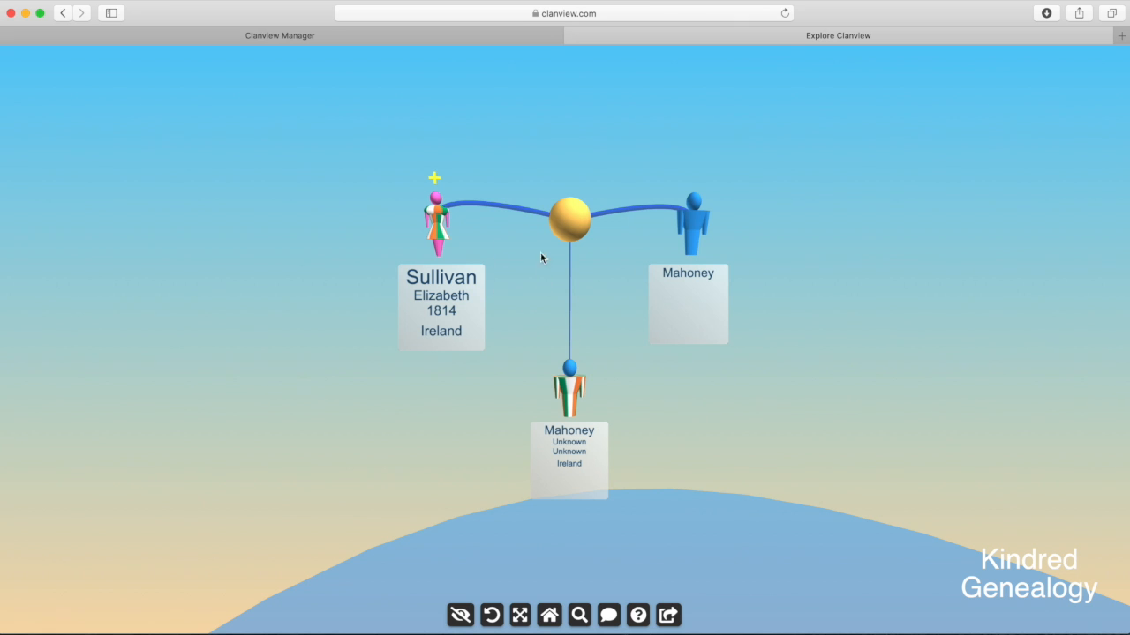
left_click(434, 180)
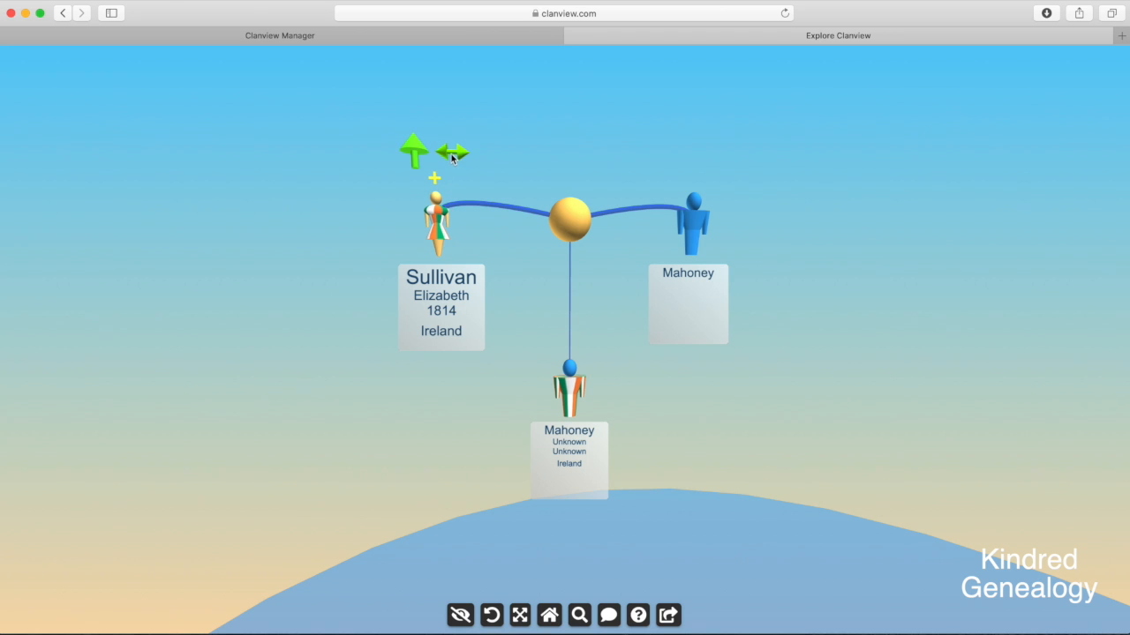
left_click(451, 156)
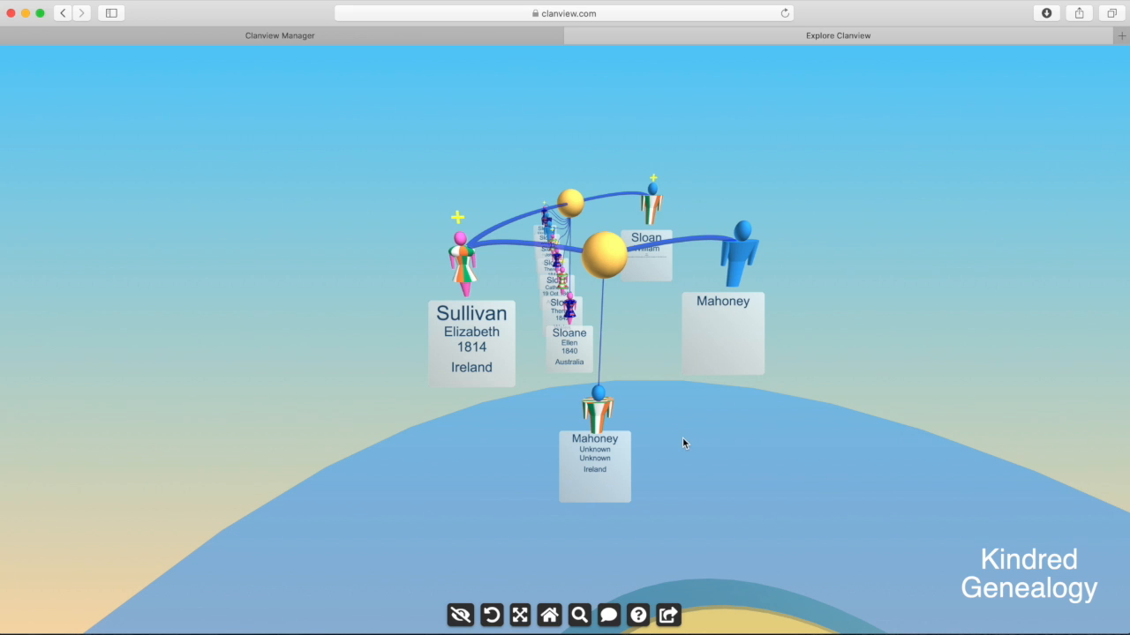
left_click_drag(630, 454, 762, 432)
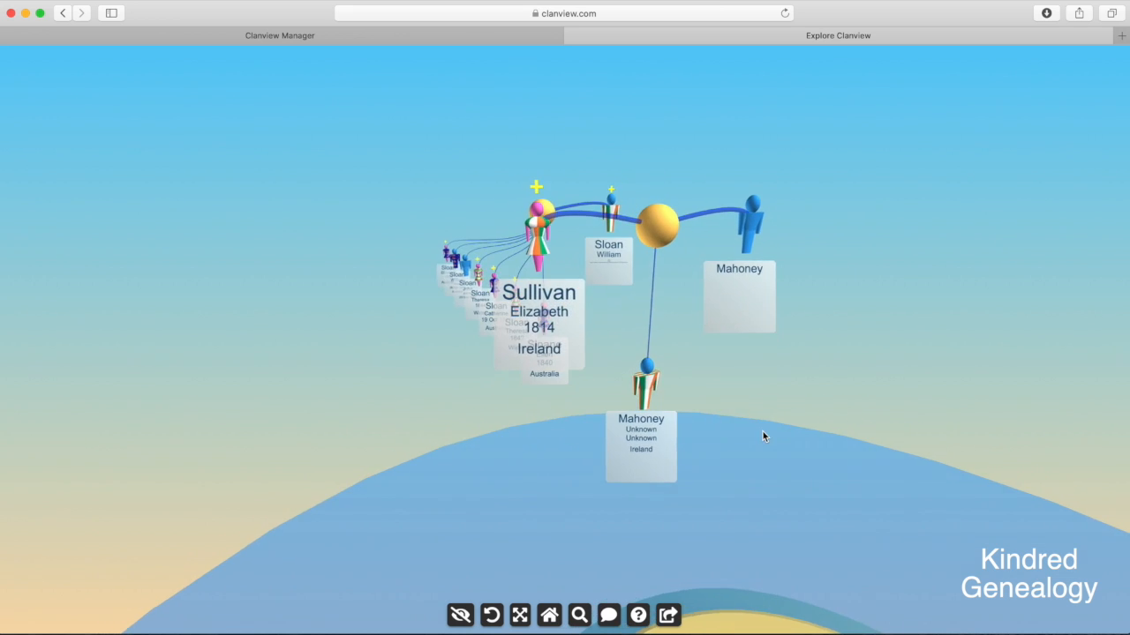
left_click(644, 384)
Step: Email the author feedback signed with your first name, asking them to add this relative's information
left_click(608, 615)
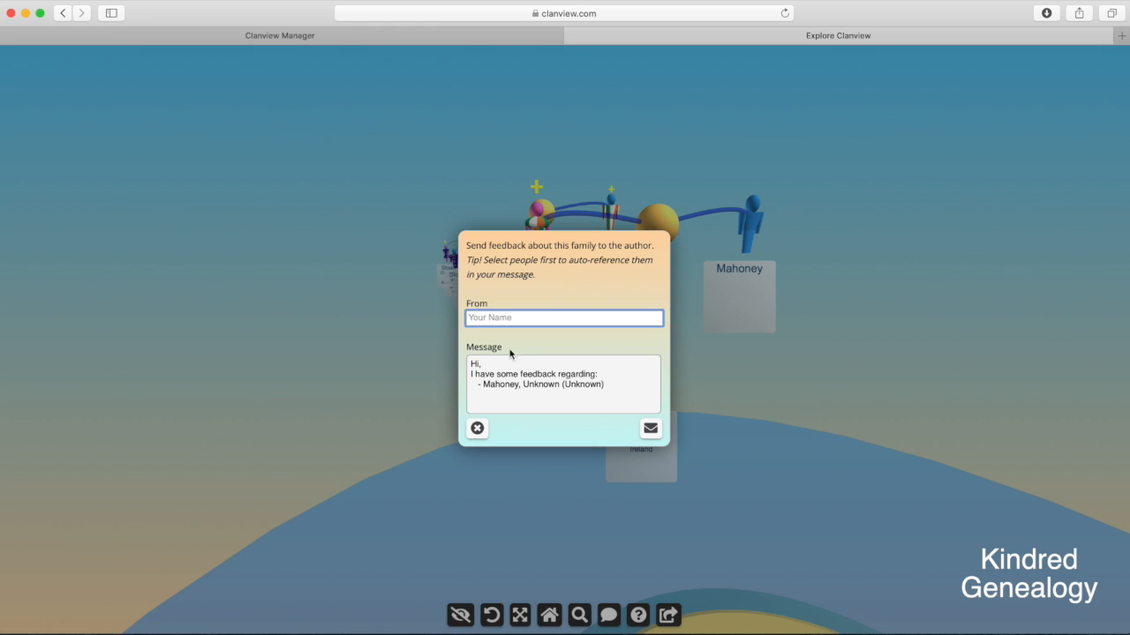
type("Vanessa")
left_click(612, 386)
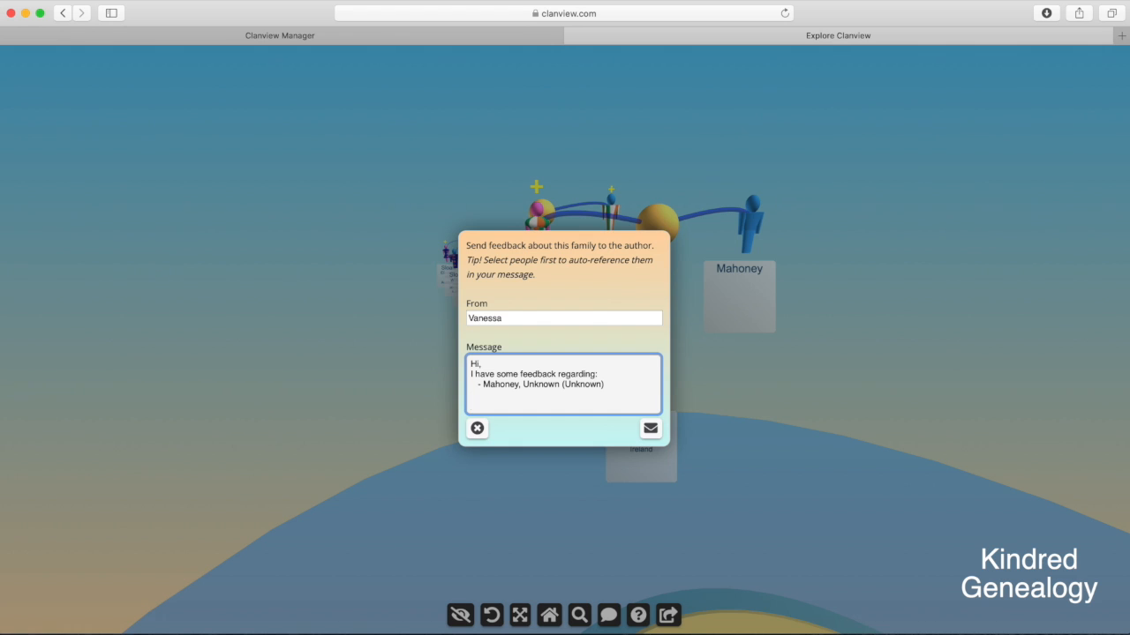
type("Here I can type the information I may know about this relative.")
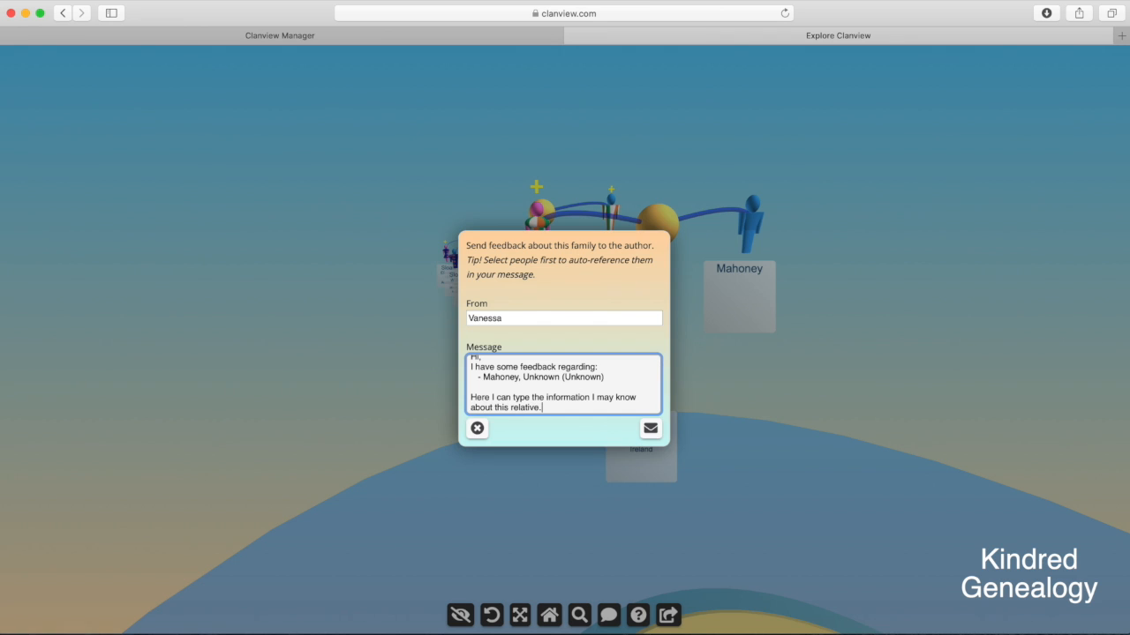
type("Please add it to the tree!")
left_click(651, 428)
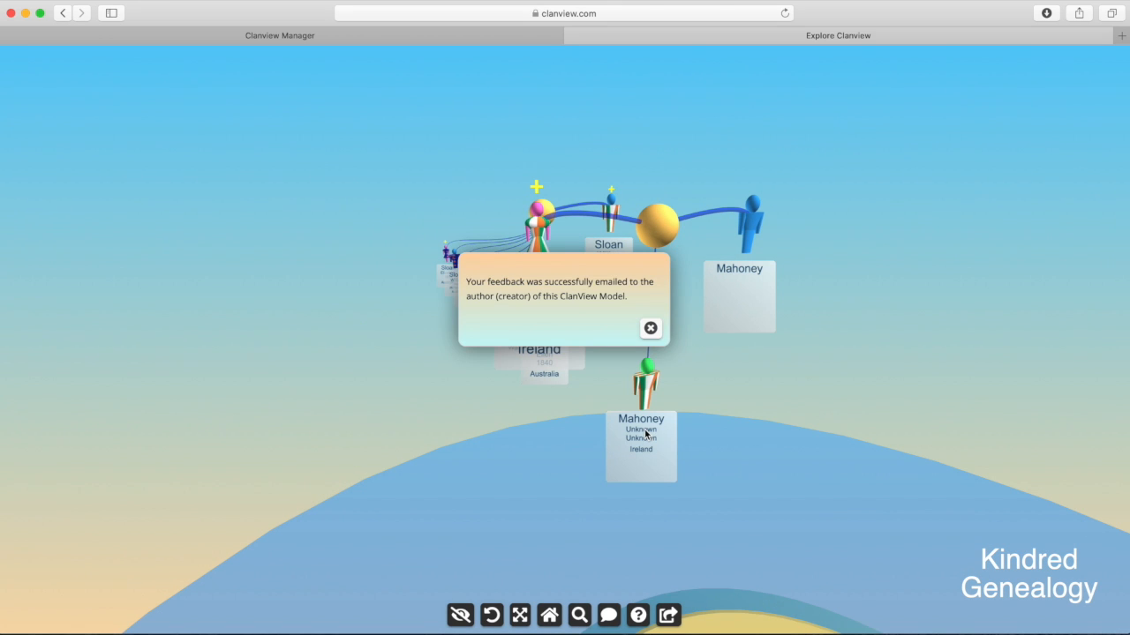
left_click(650, 329)
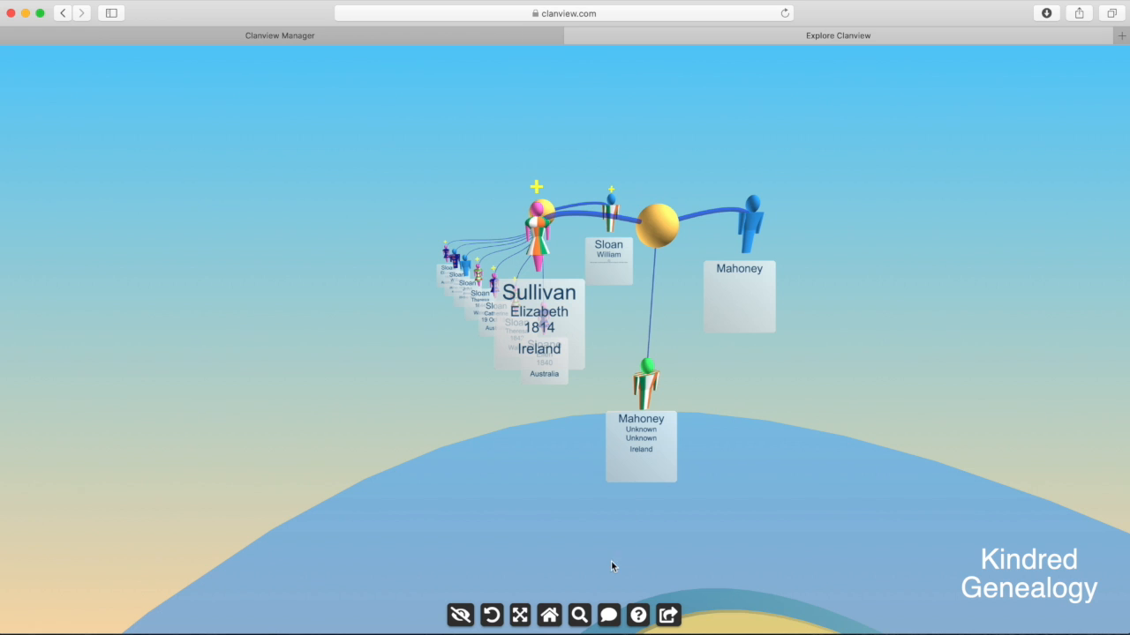
Step: Go back to the home view showing the 1924-born Bridge descendant and his ancestry
left_click(549, 619)
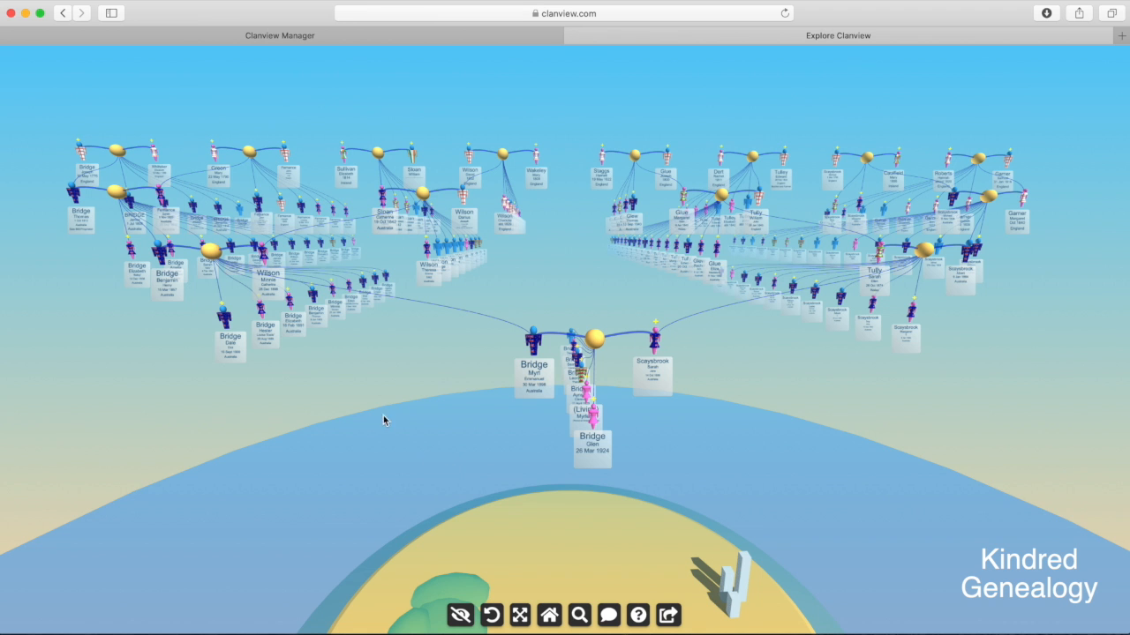
left_click_drag(183, 330, 220, 351)
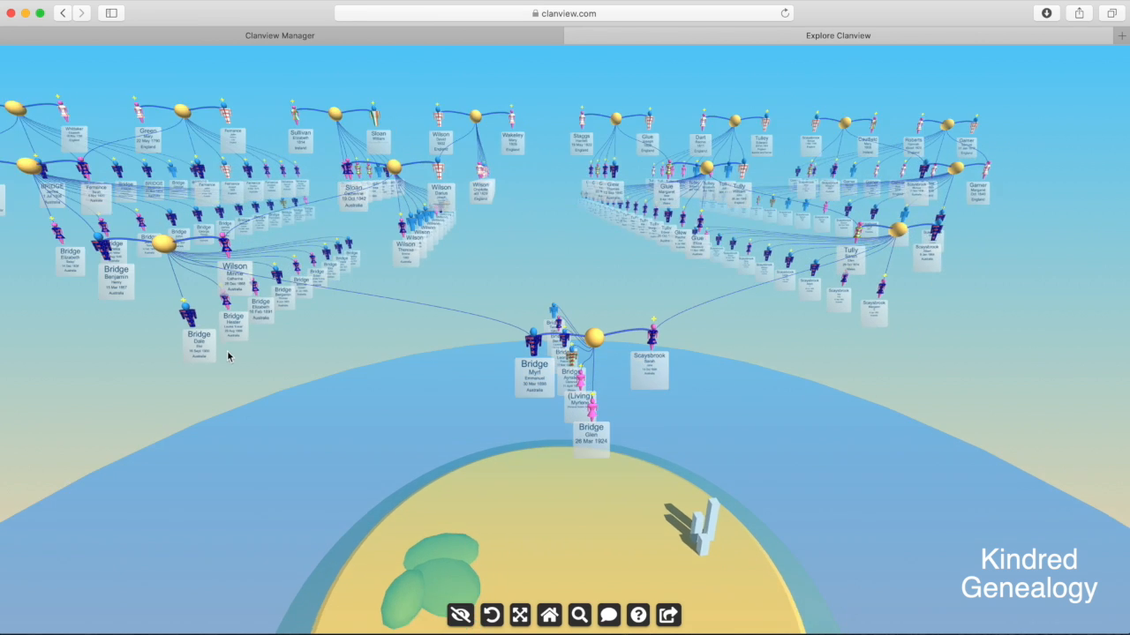
left_click_drag(221, 351, 229, 358)
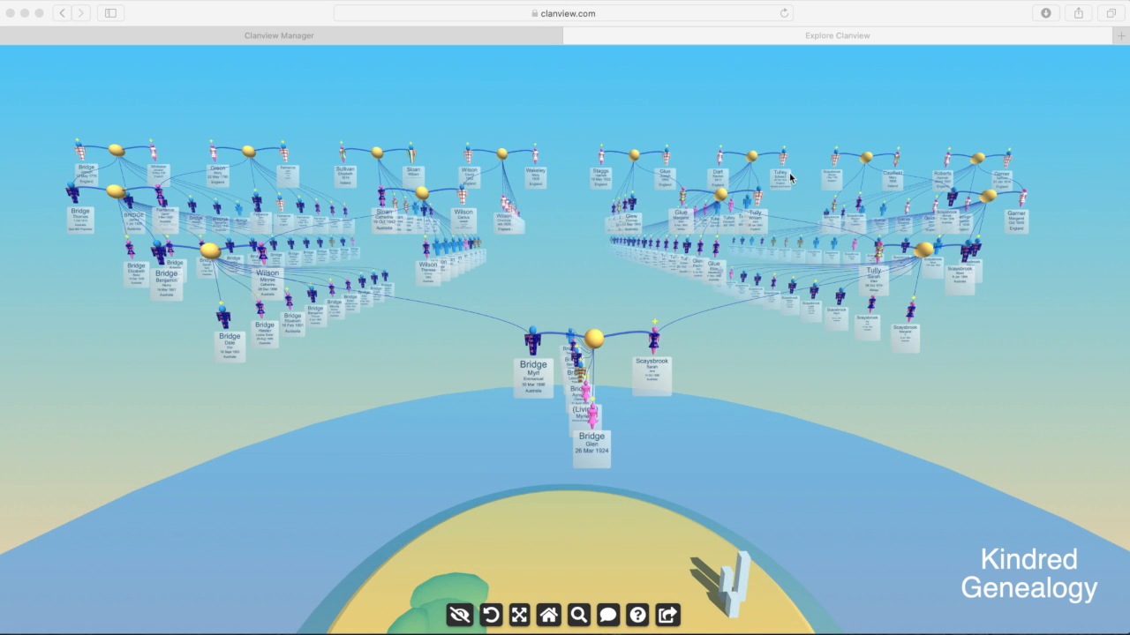
left_click(792, 178)
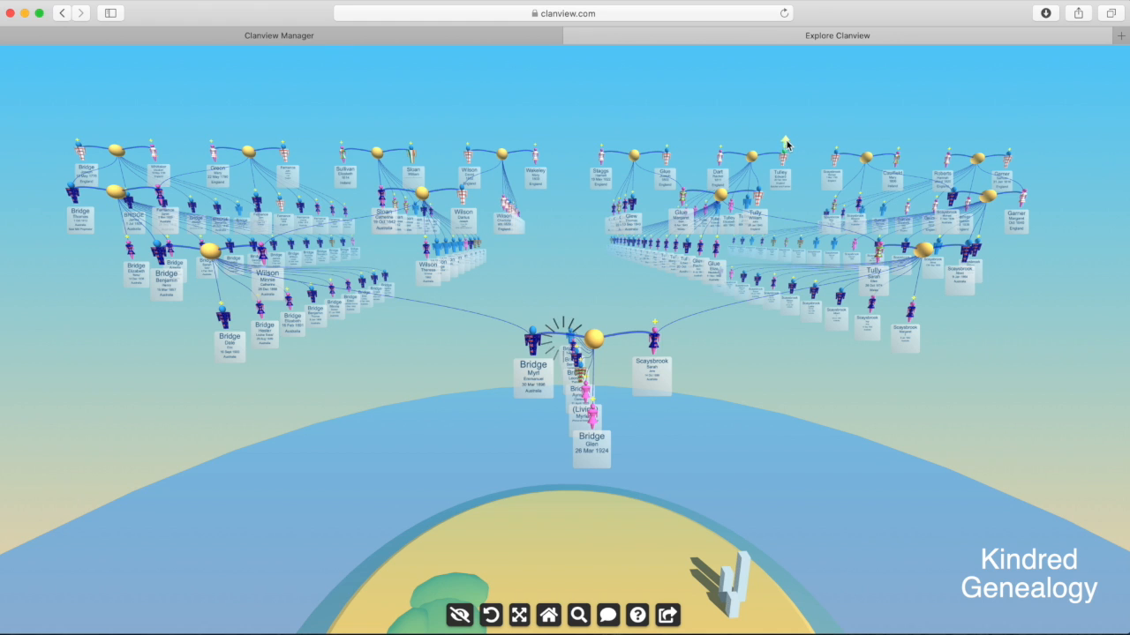
left_click(804, 150)
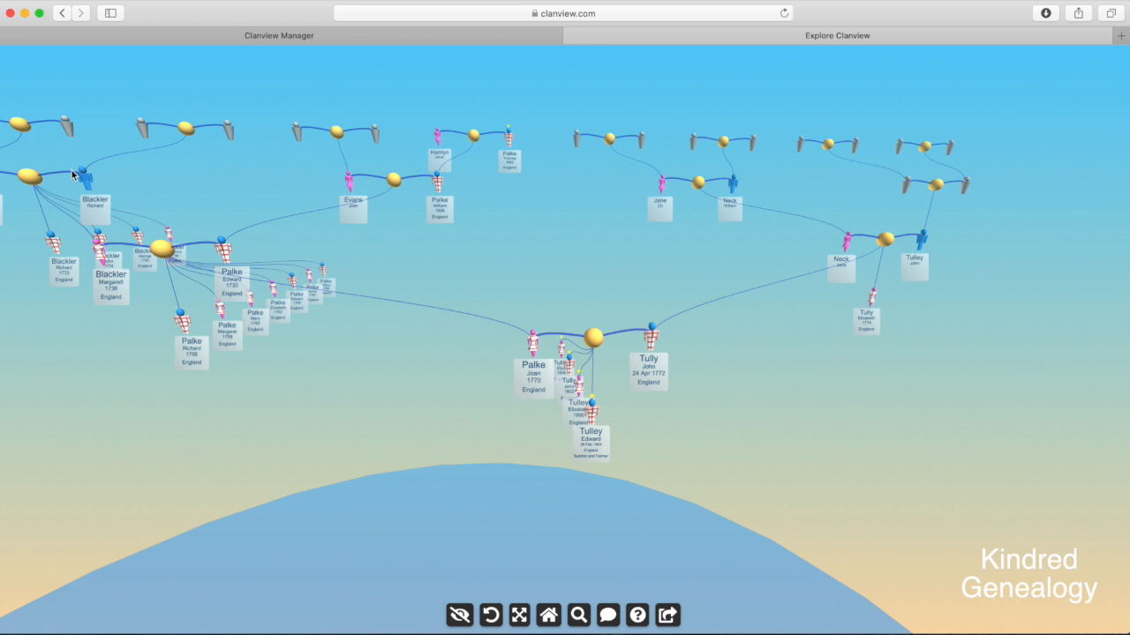
left_click_drag(112, 175, 74, 156)
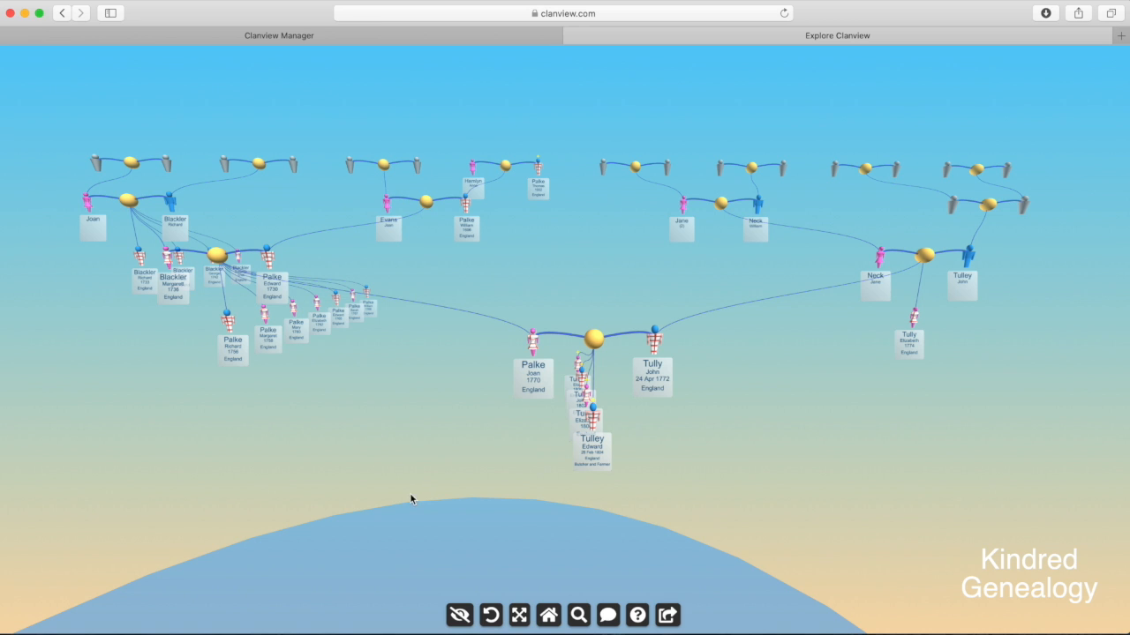
Step: View Edward Tulley and Rachel Dart's 1838 marriage, then climb to Robert Dart and Jane Chinneck
left_click(594, 391)
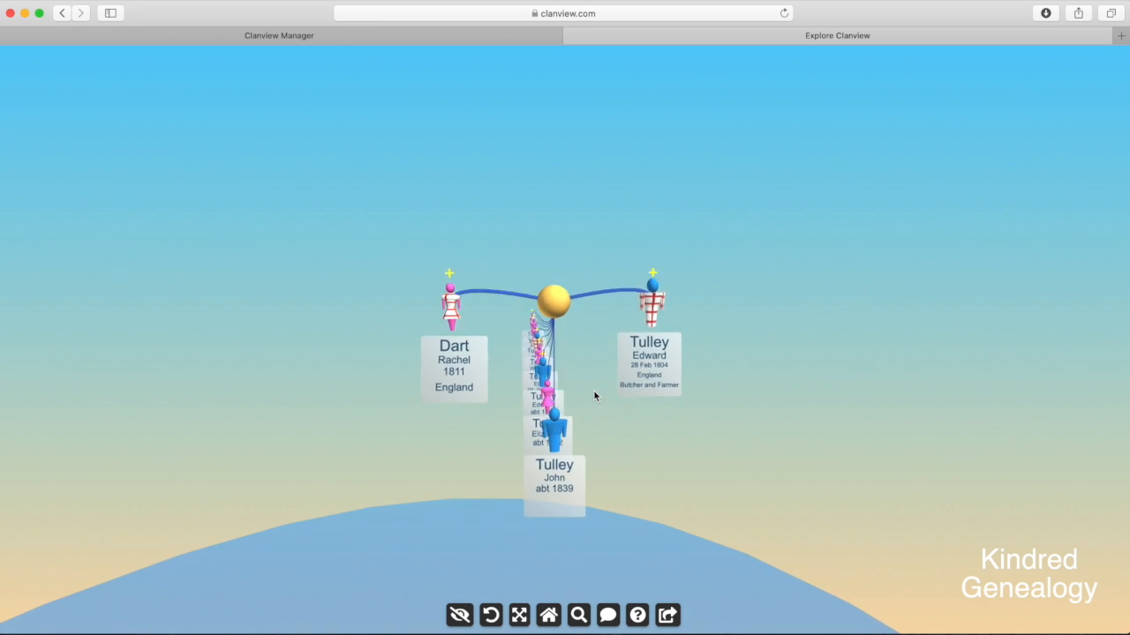
left_click_drag(668, 498, 886, 423)
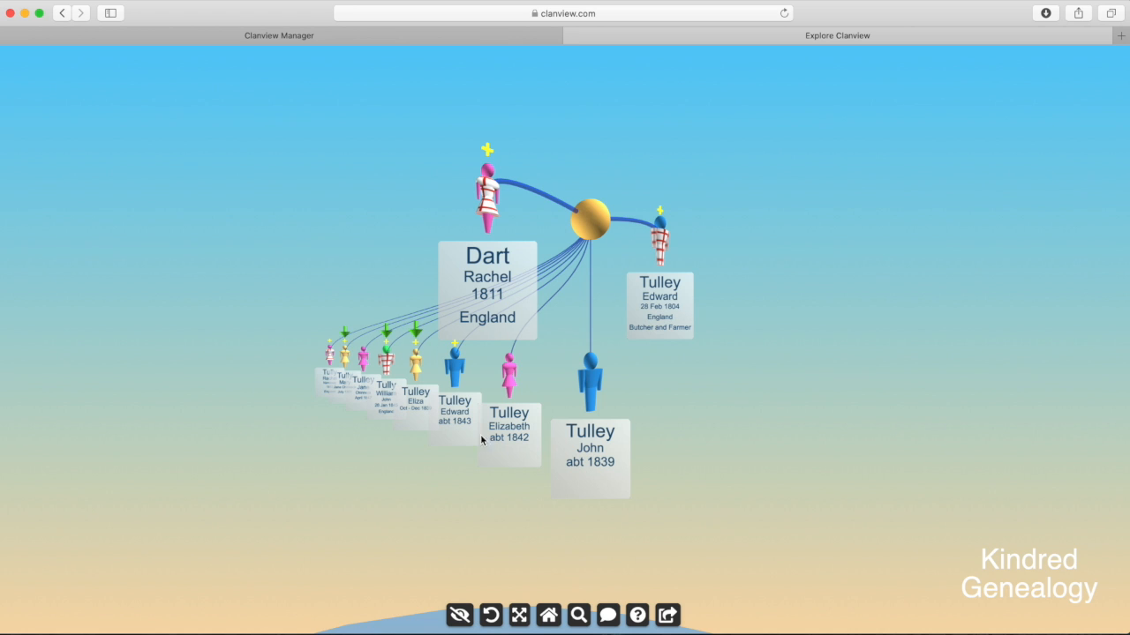
left_click(585, 215)
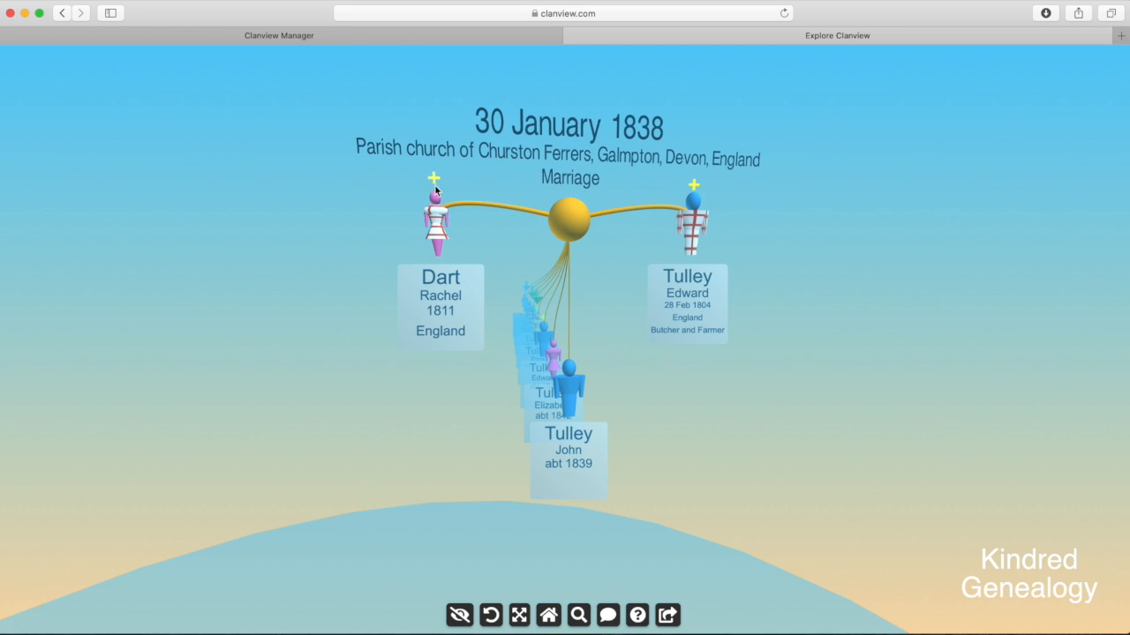
mouse_move(436, 201)
left_click(433, 163)
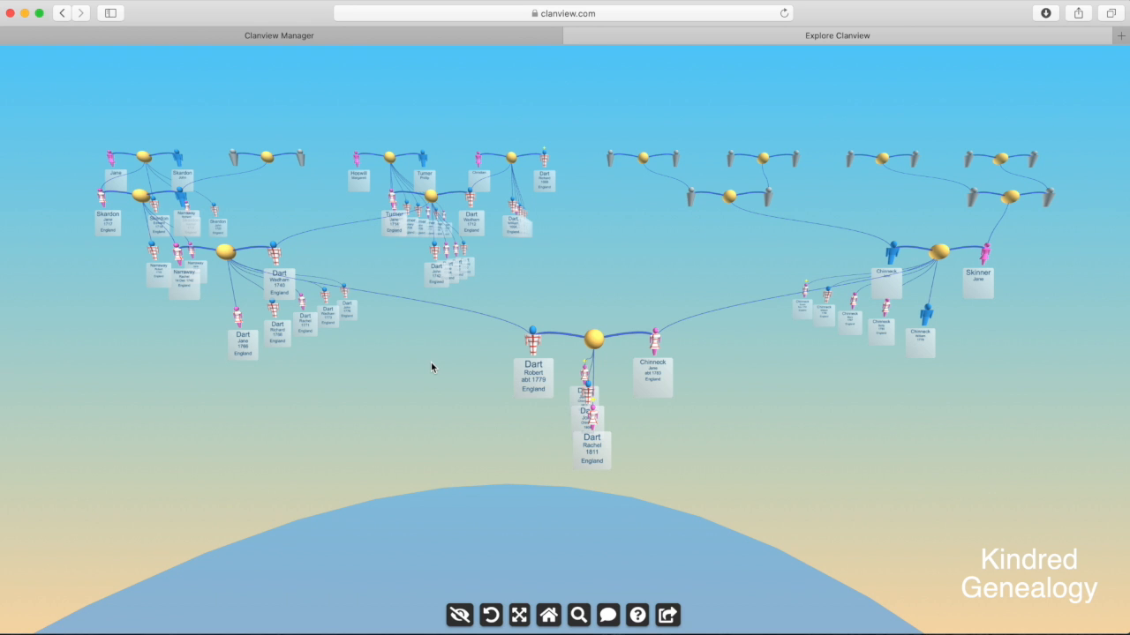
left_click_drag(431, 362, 364, 375)
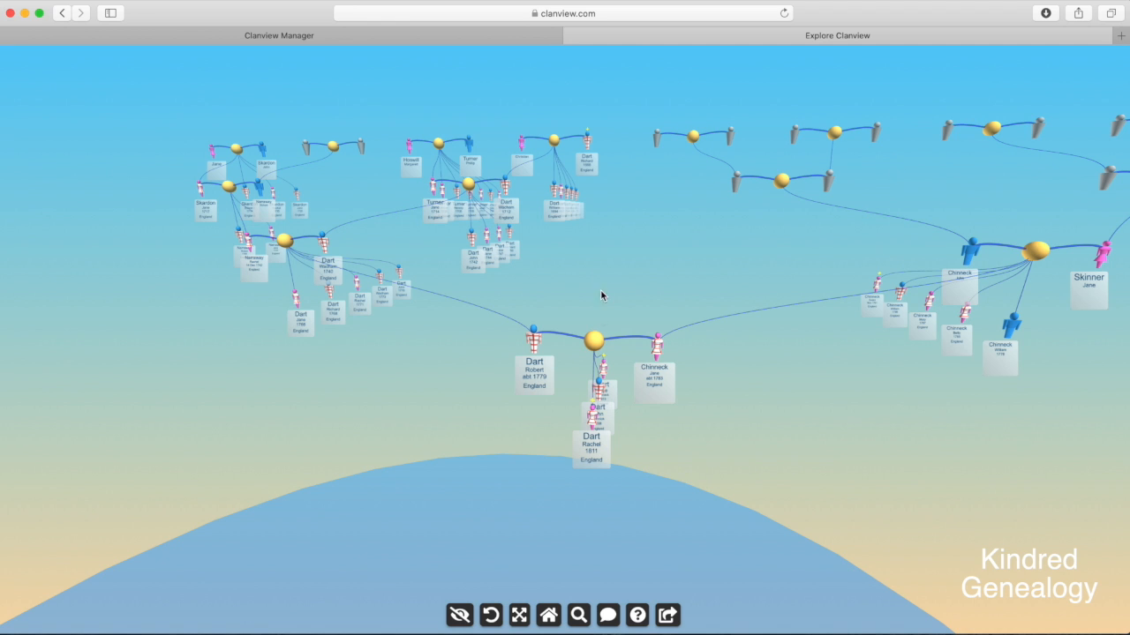
left_click(593, 393)
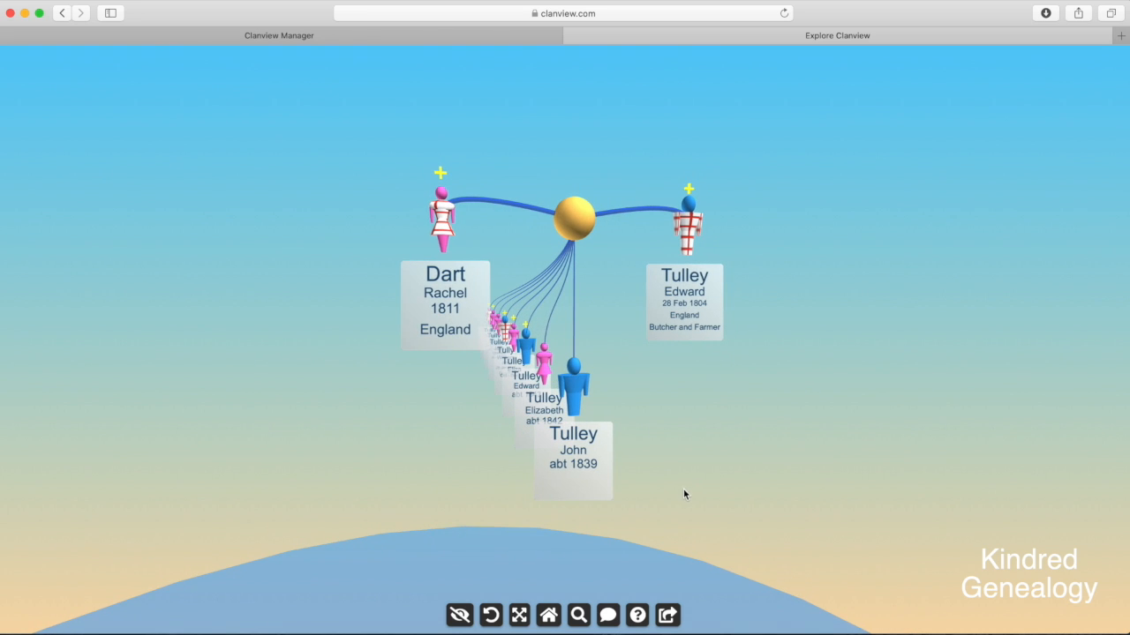
left_click(548, 618)
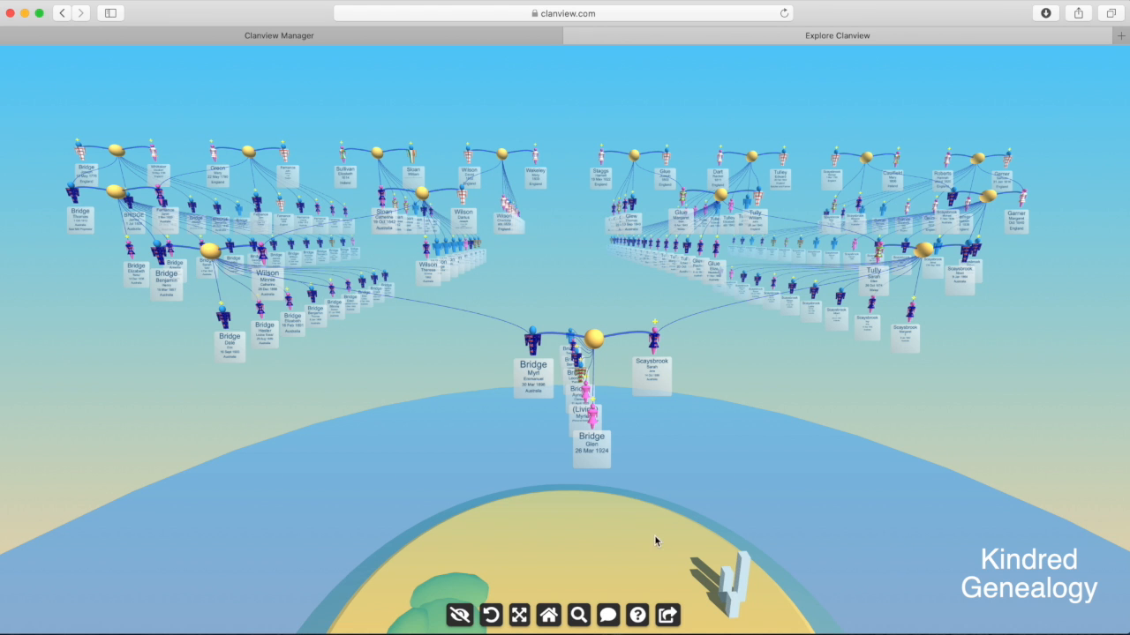
Step: After a failed 'Mary Wa' search, search 'Wa' and jump to 'Wakeley, Mary (1809)'
left_click(580, 615)
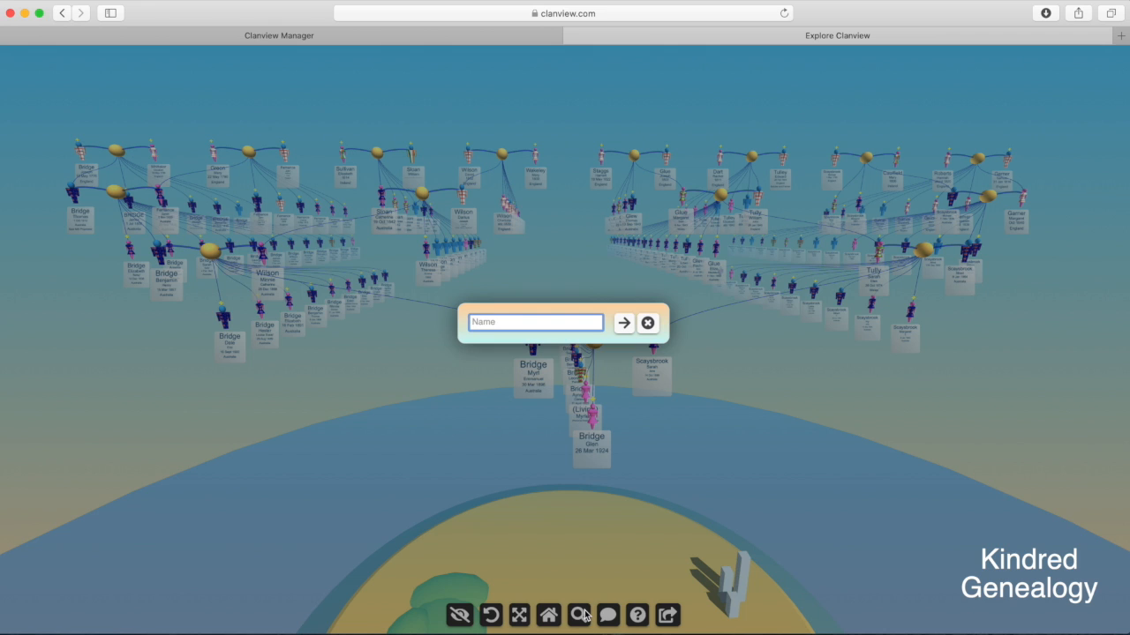
type("Mary Wakeley")
left_click(623, 323)
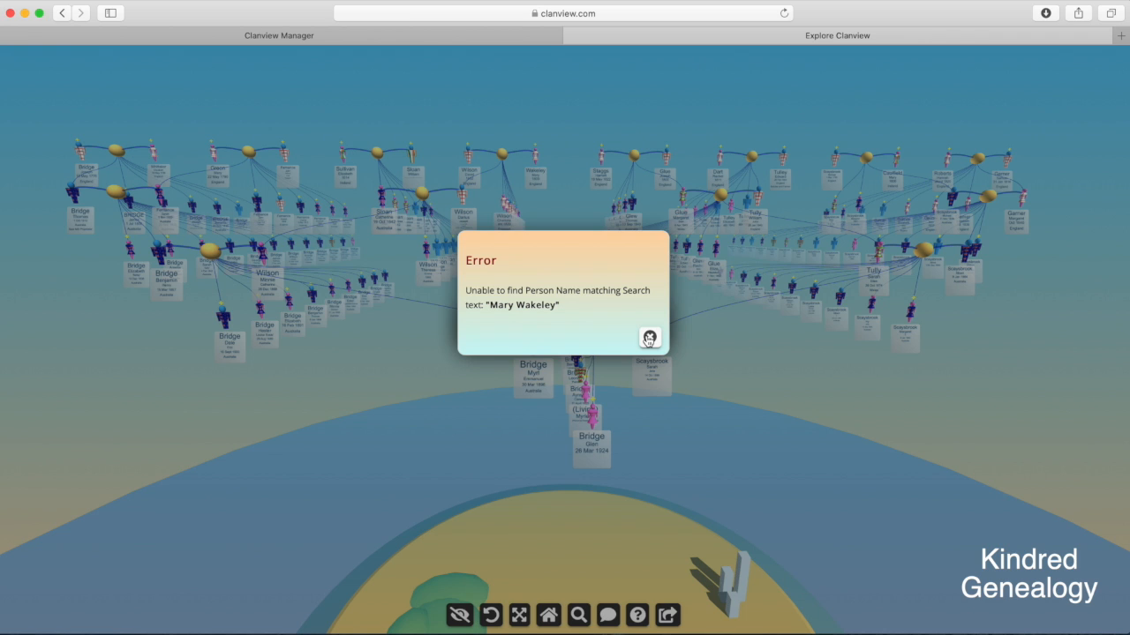
left_click(649, 339)
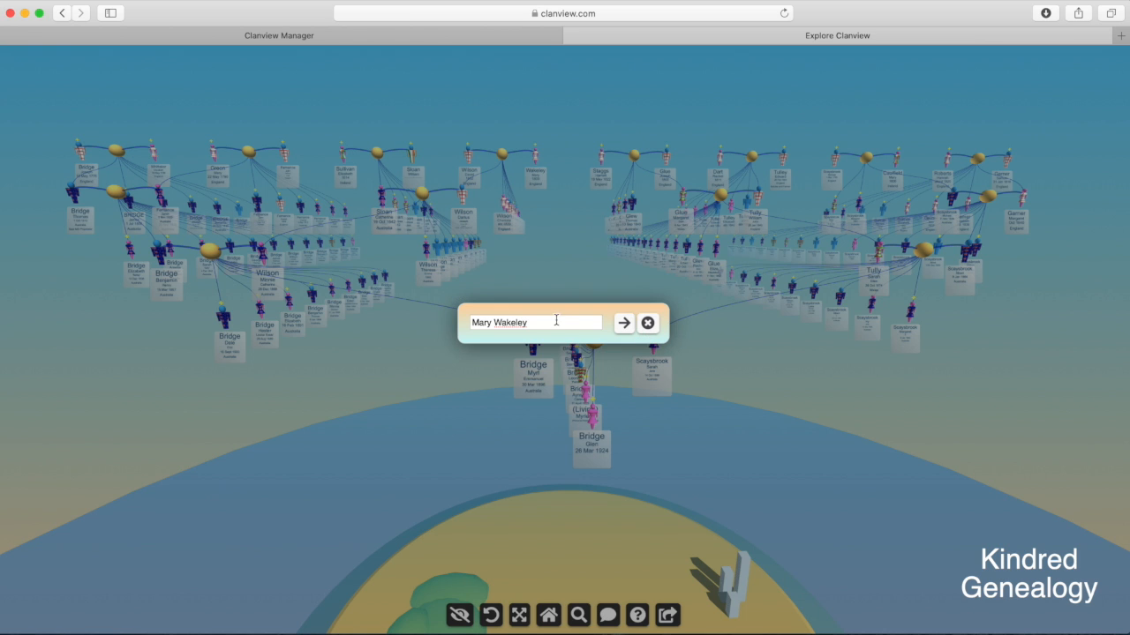
left_click_drag(556, 321, 430, 322)
key("BackSpace")
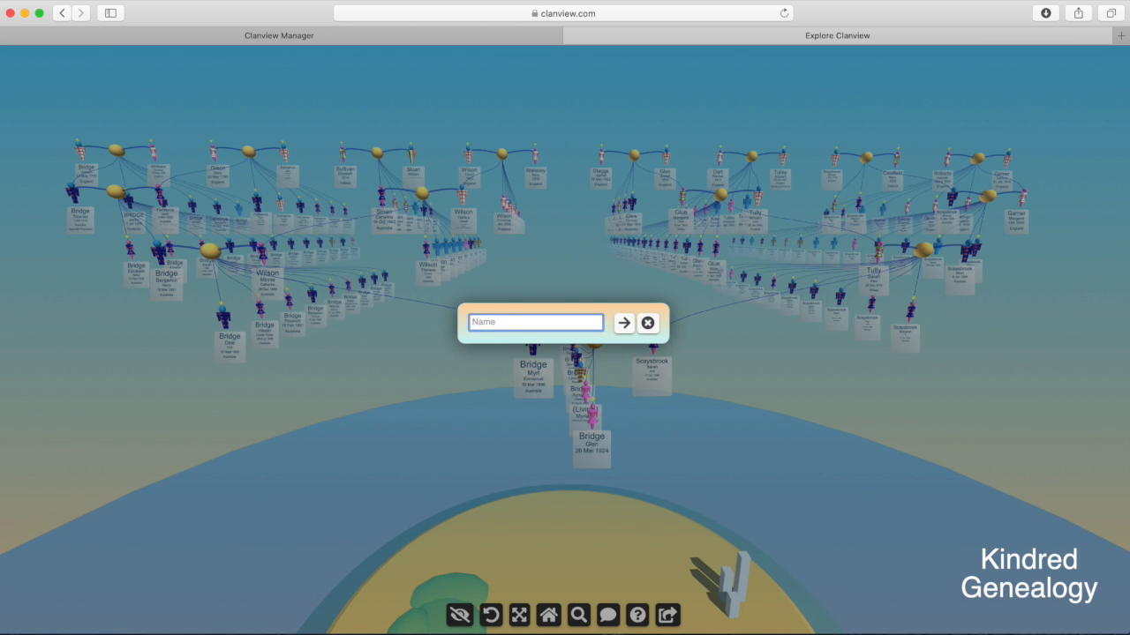
type("Wake")
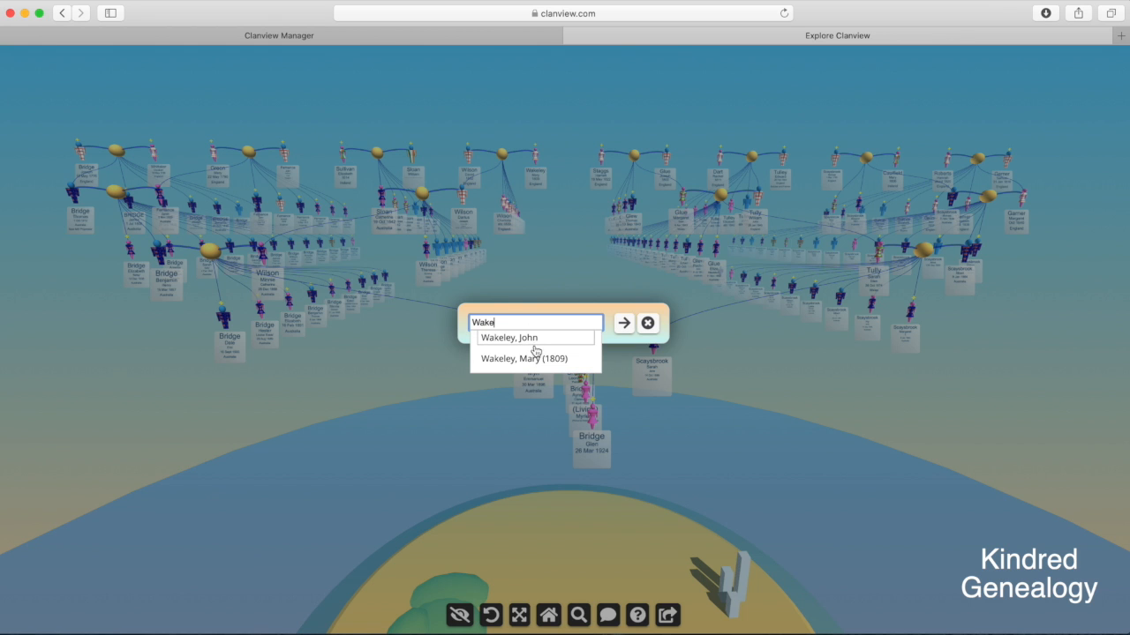
left_click(535, 359)
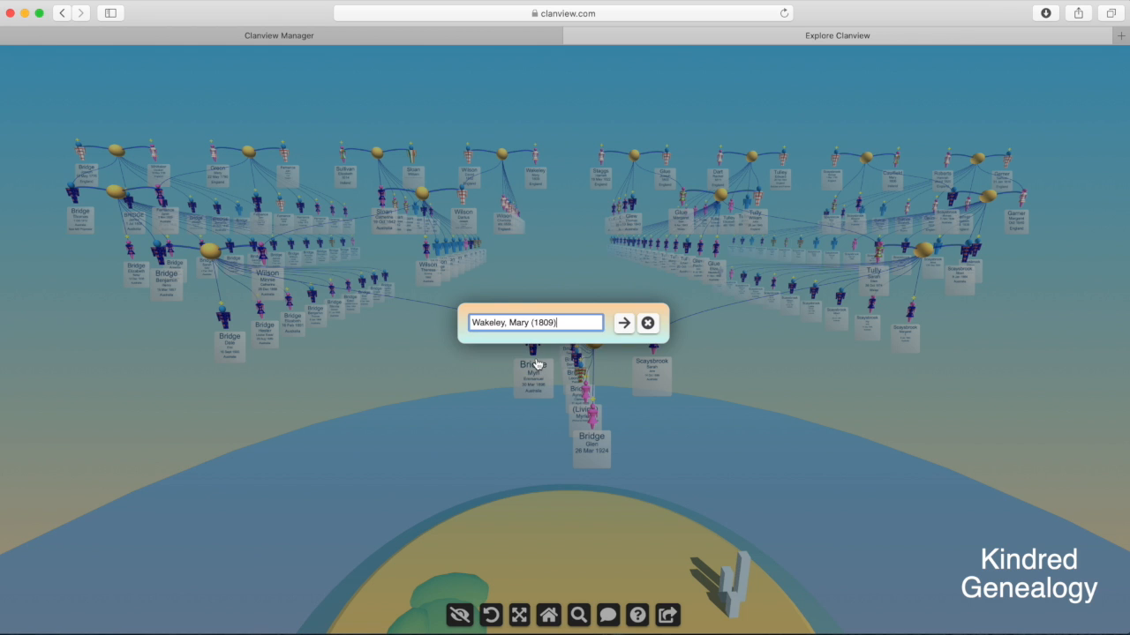
left_click(623, 323)
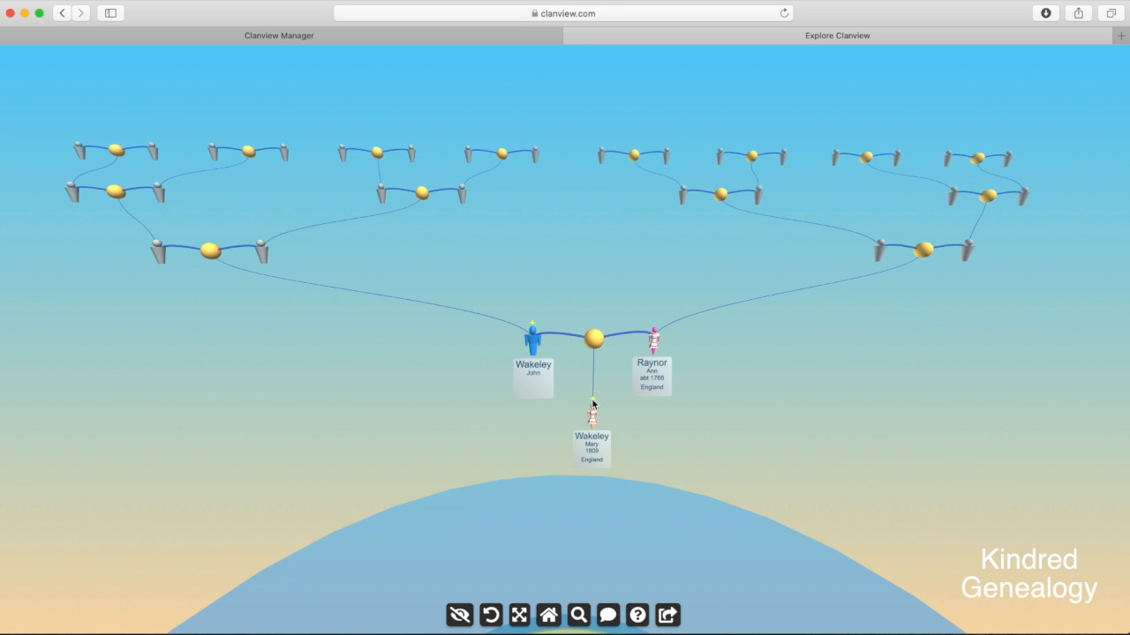
mouse_move(593, 397)
left_click(593, 394)
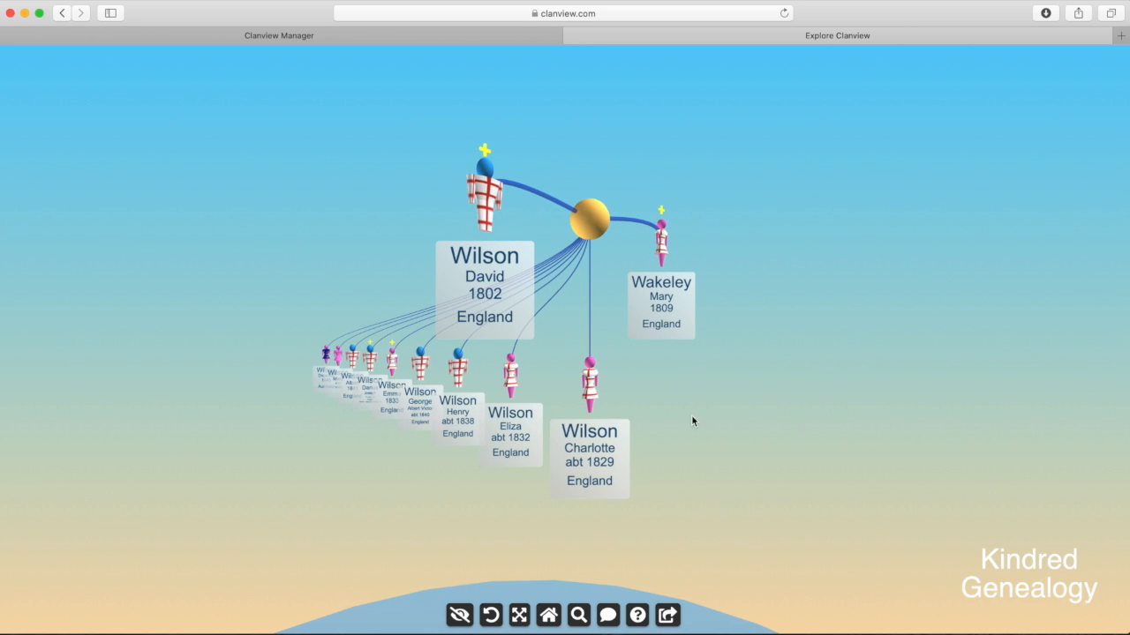
left_click(371, 352)
left_click_drag(393, 494, 469, 495)
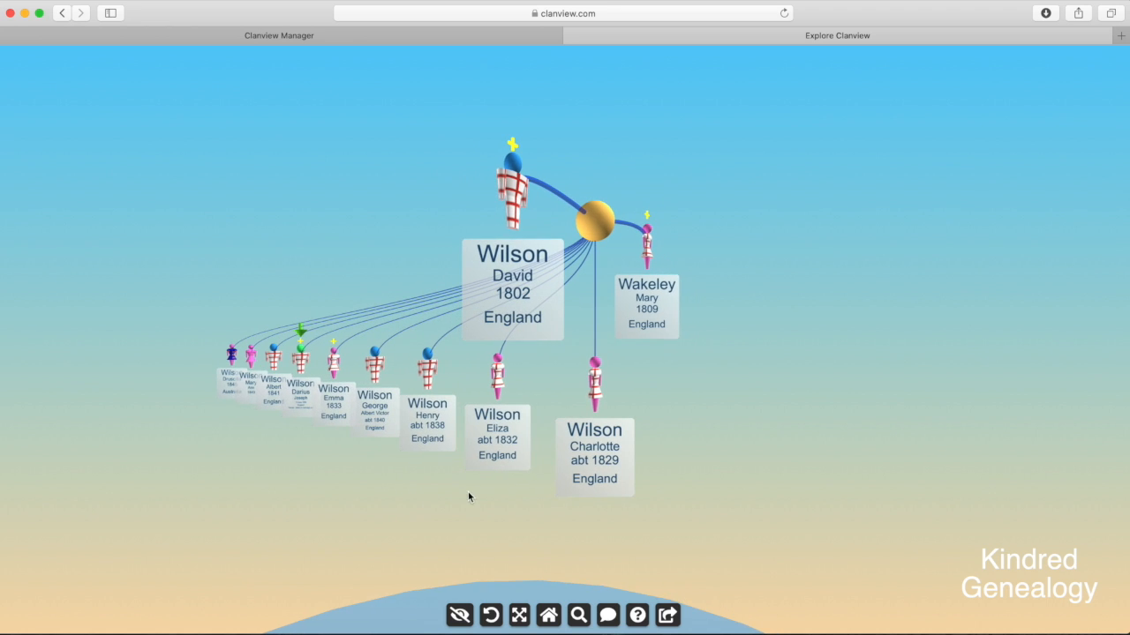
left_click(300, 334)
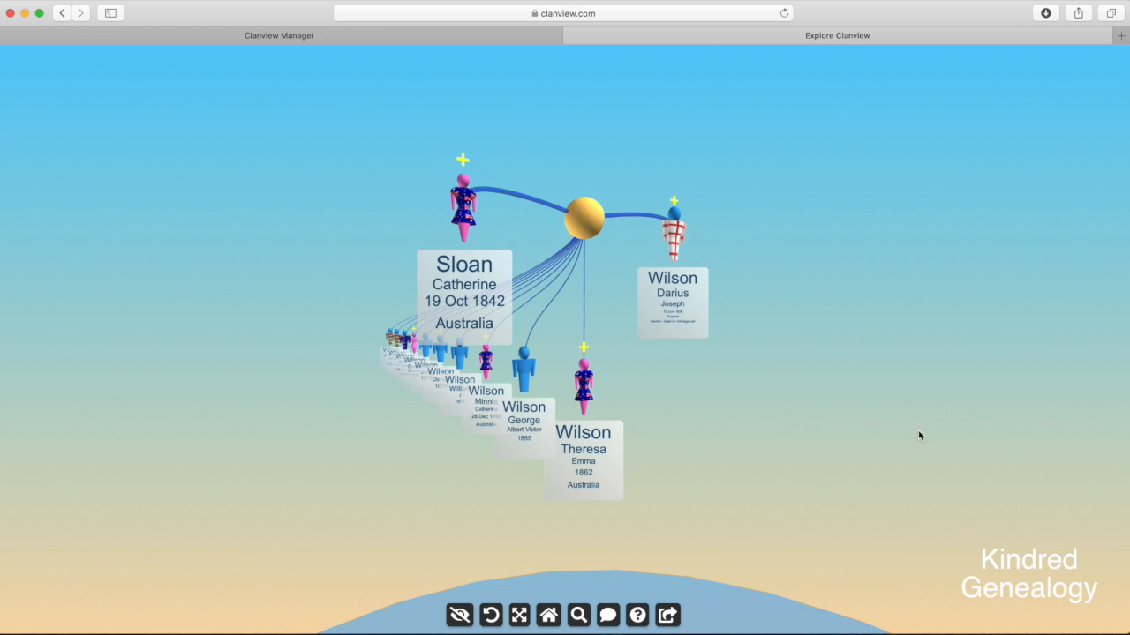
left_click(548, 615)
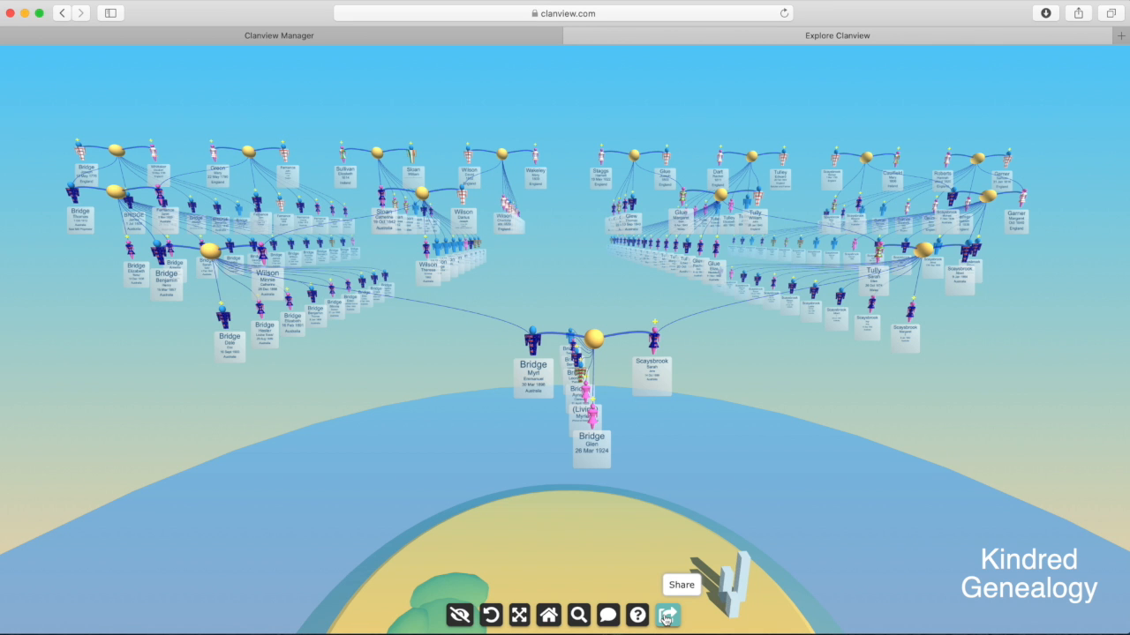
Step: Set a suggested living relative as the alternate starting person and copy the share link
left_click(666, 618)
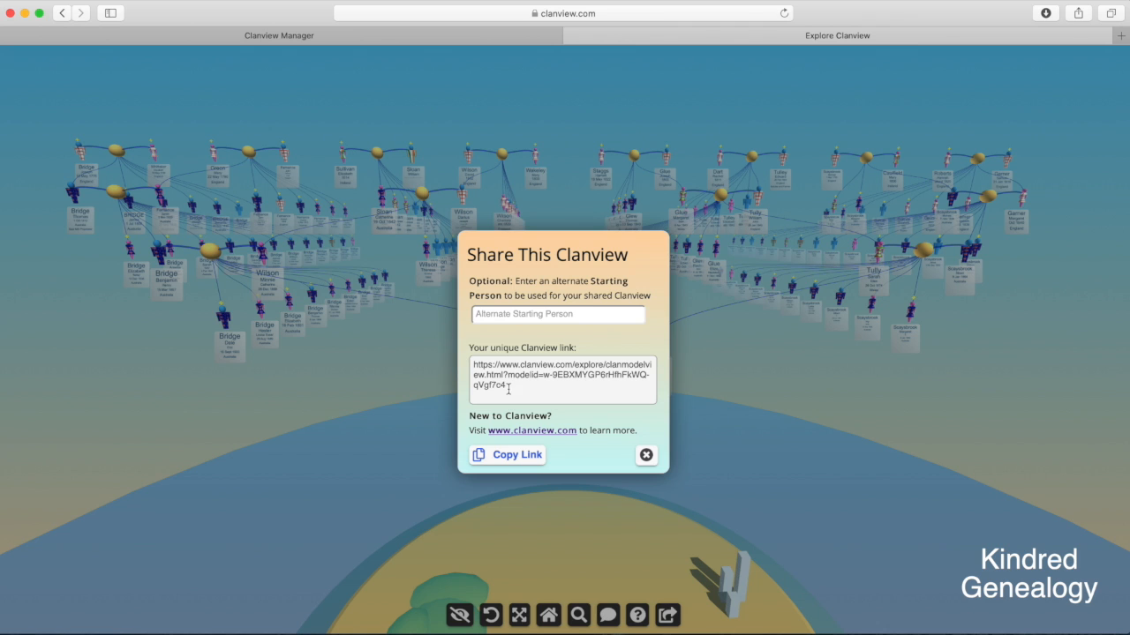
left_click_drag(506, 386, 475, 364)
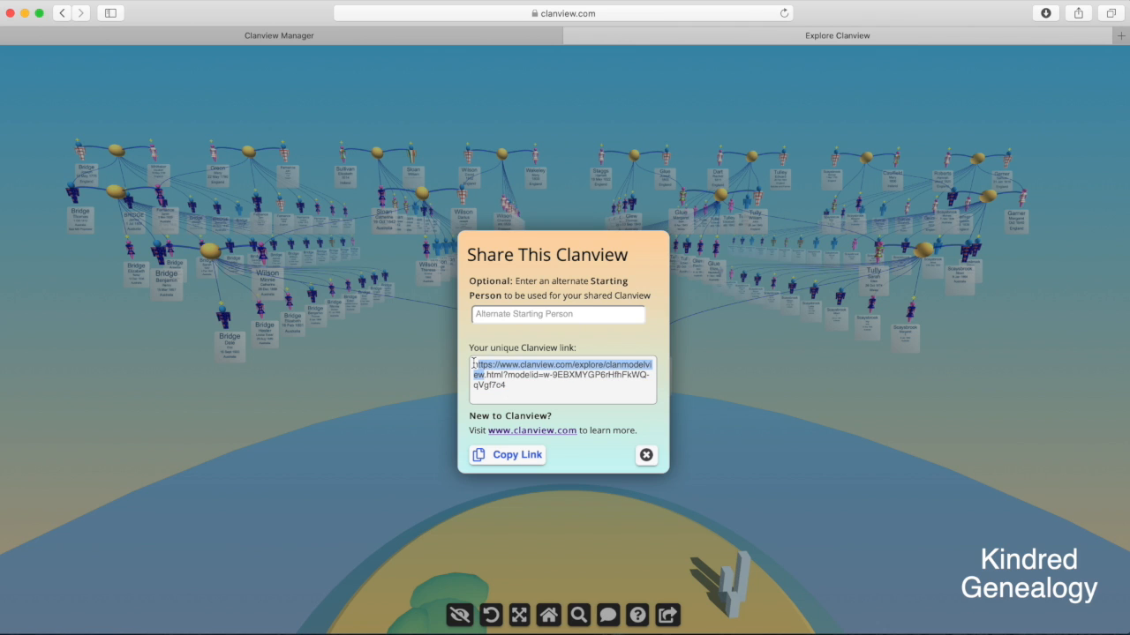
left_click(519, 386)
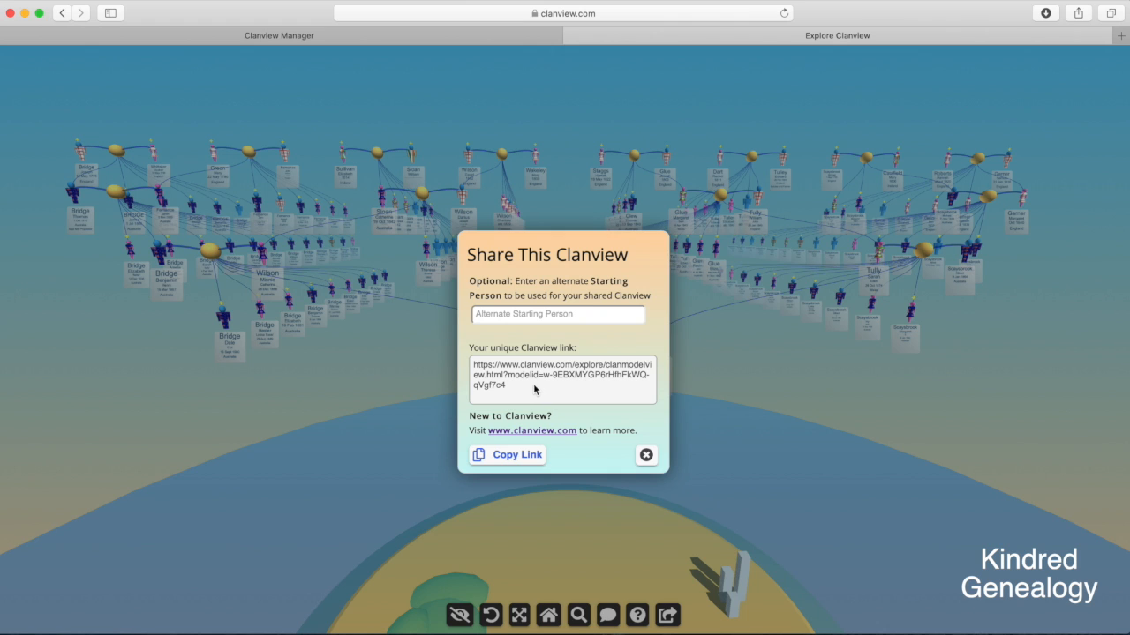
left_click(527, 313)
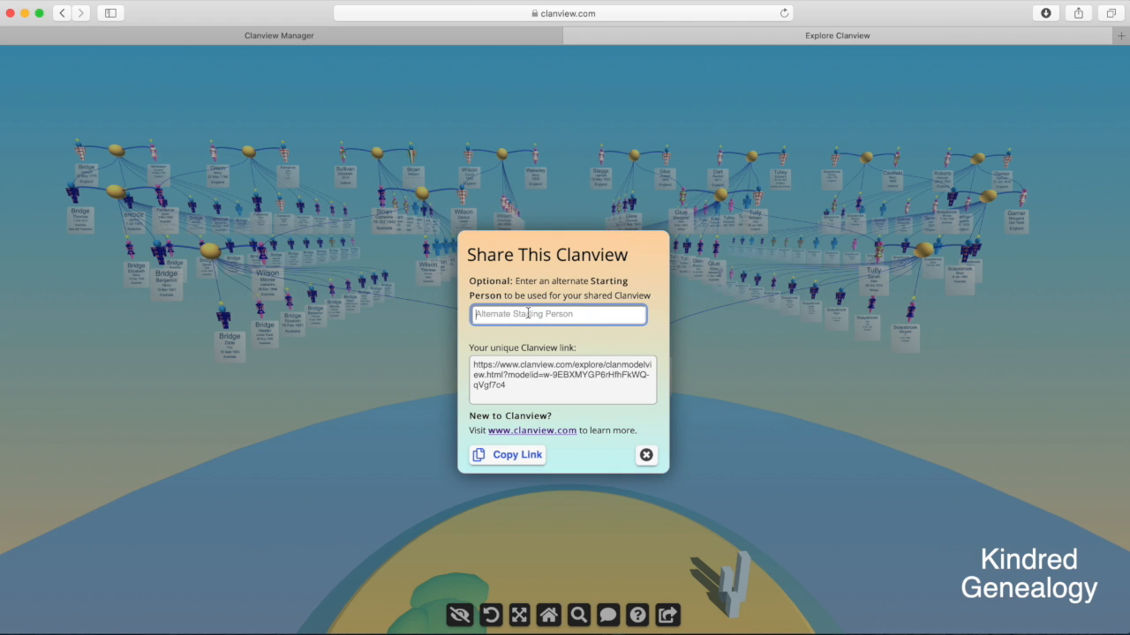
type("Myrlayne")
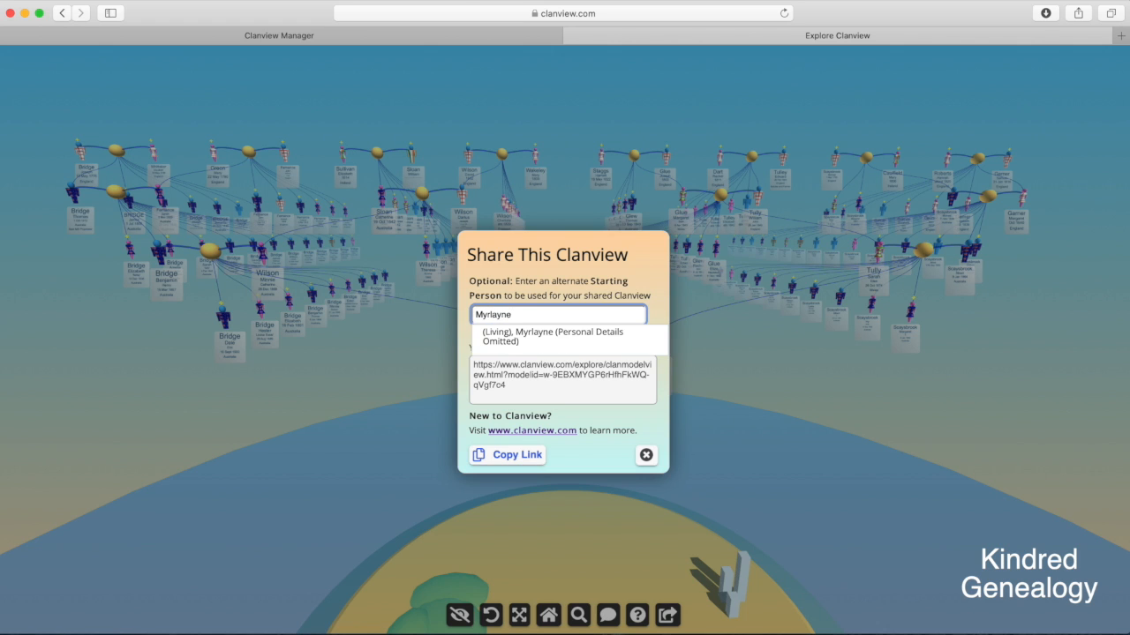
left_click(555, 343)
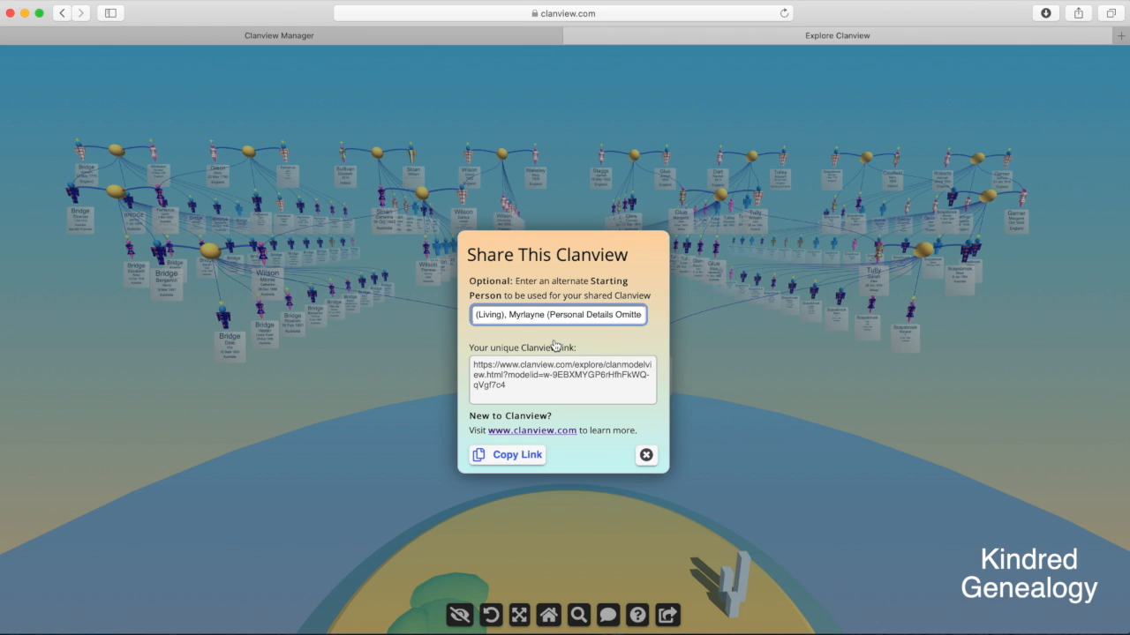
left_click(517, 459)
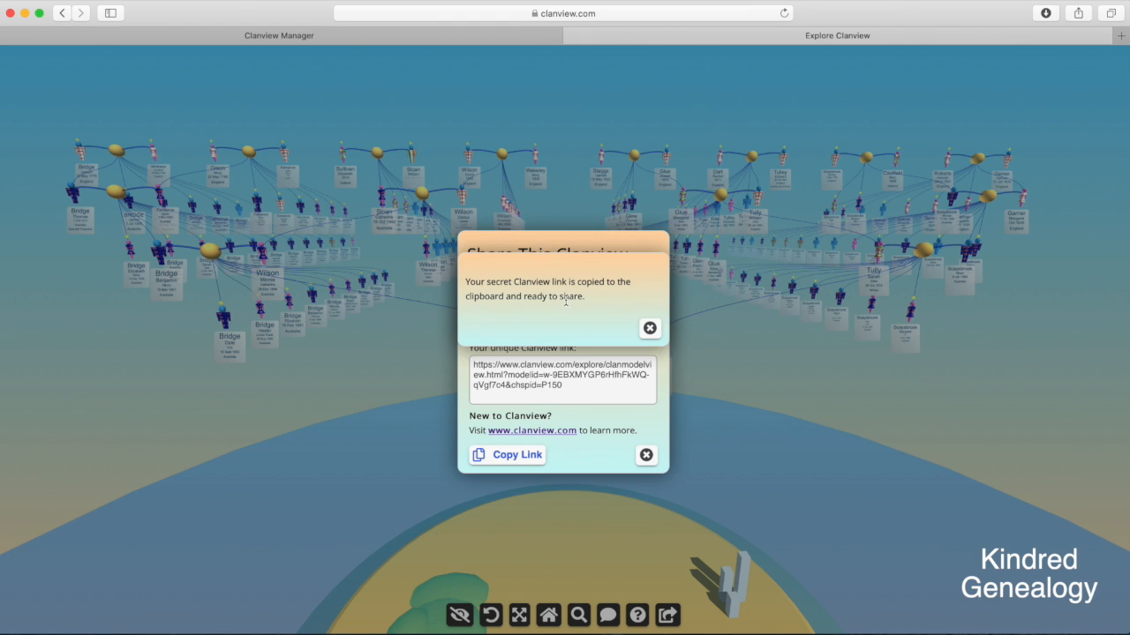
left_click(649, 328)
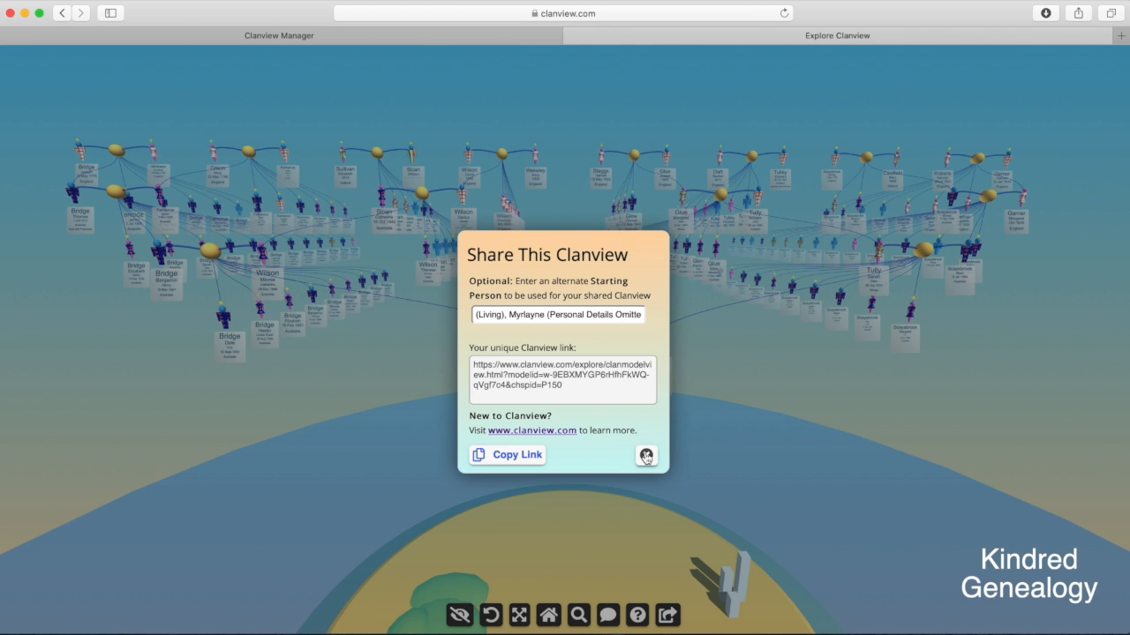
left_click(646, 455)
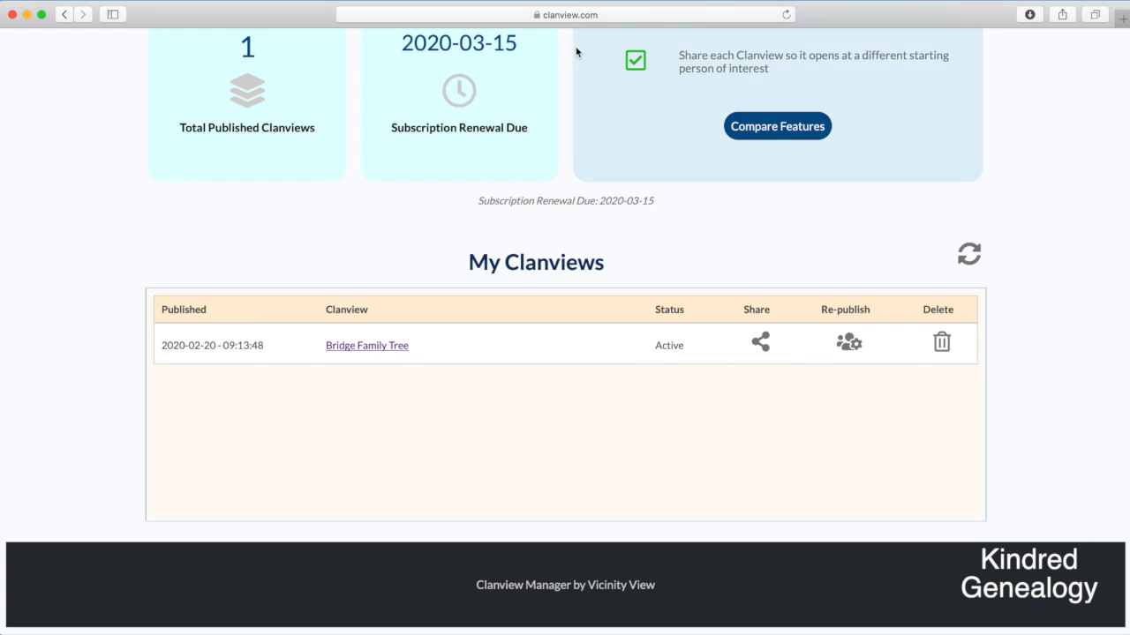
Step: Start a New Clanview from the top of the Clanview Manager page
scroll(563, 108, "up", 5)
scroll(566, 118, "up", 4)
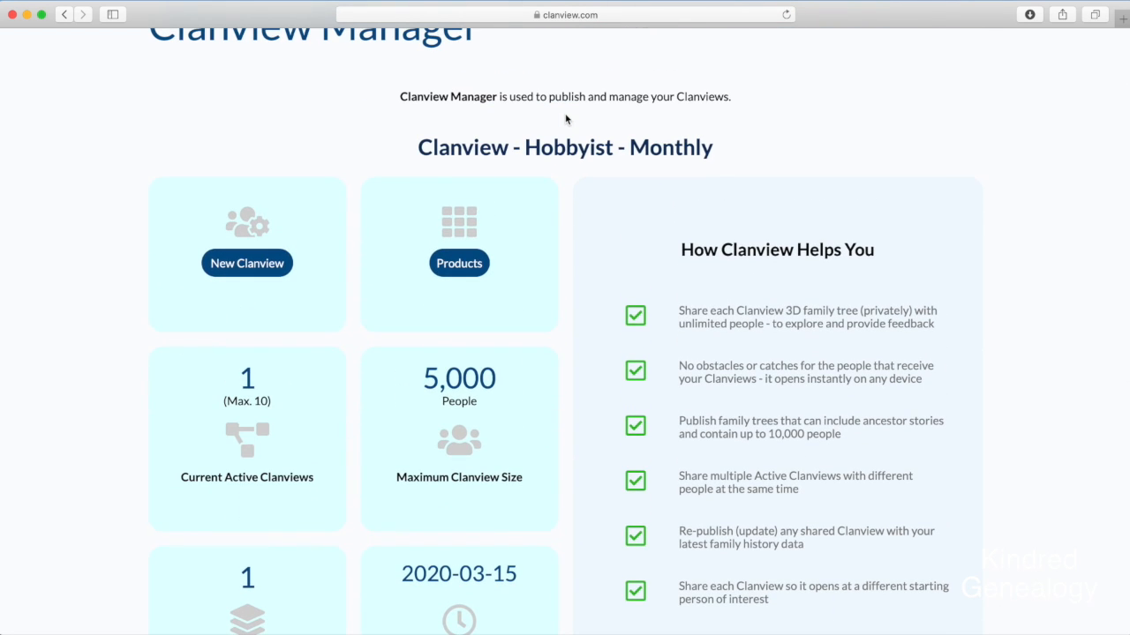
left_click(251, 263)
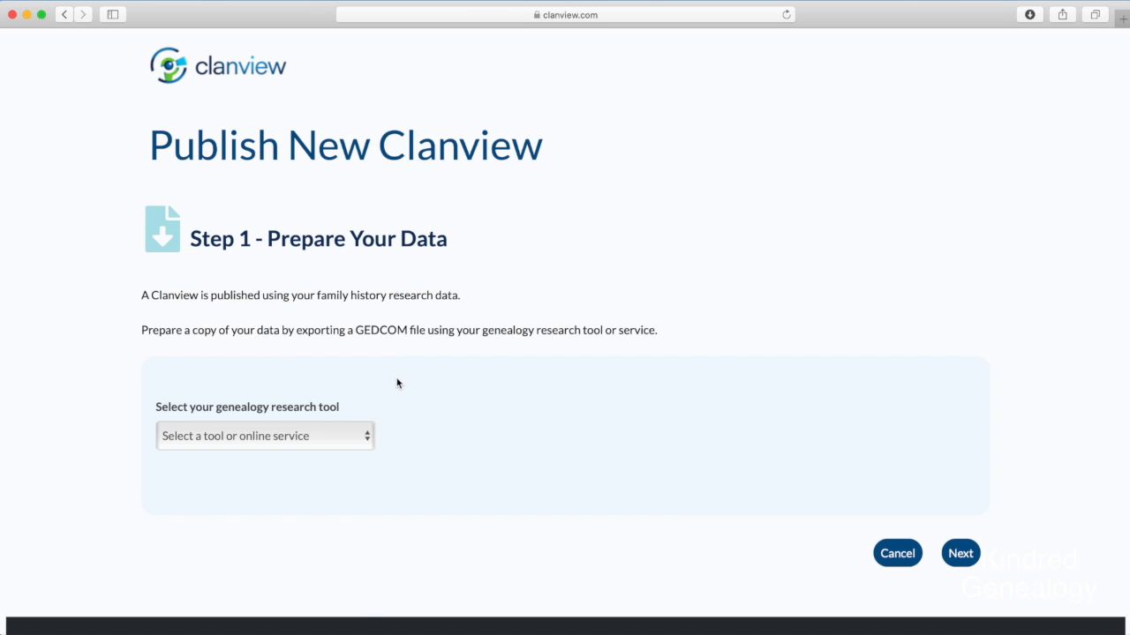
Step: Choose Ancestry.com as the research tool and confirm the GEDCOM data file is ready
left_click(367, 435)
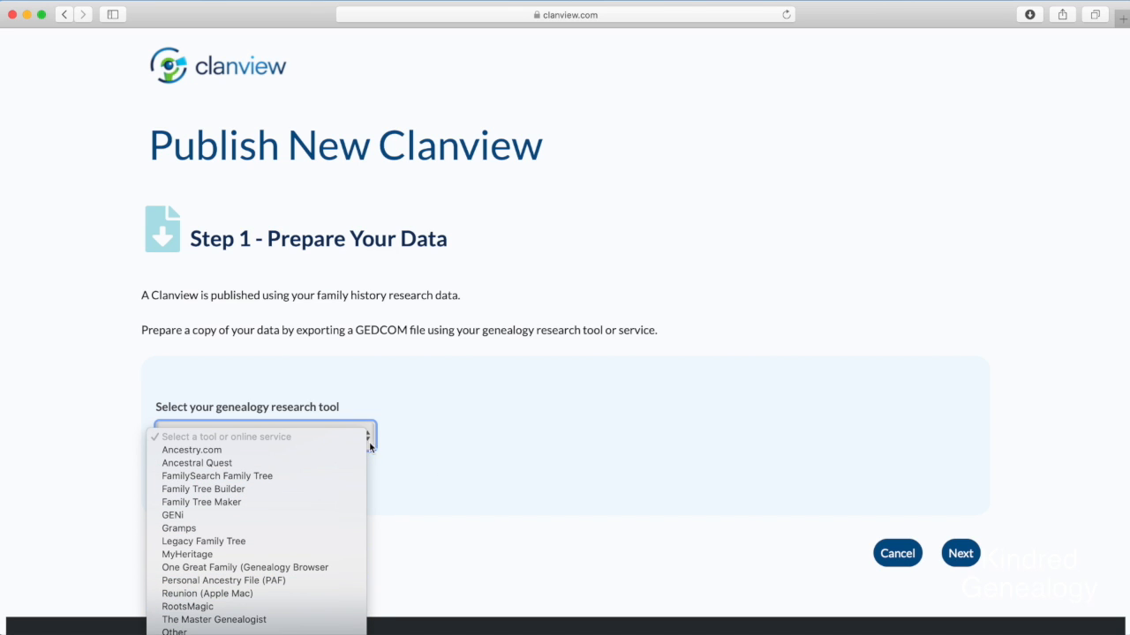
left_click(301, 449)
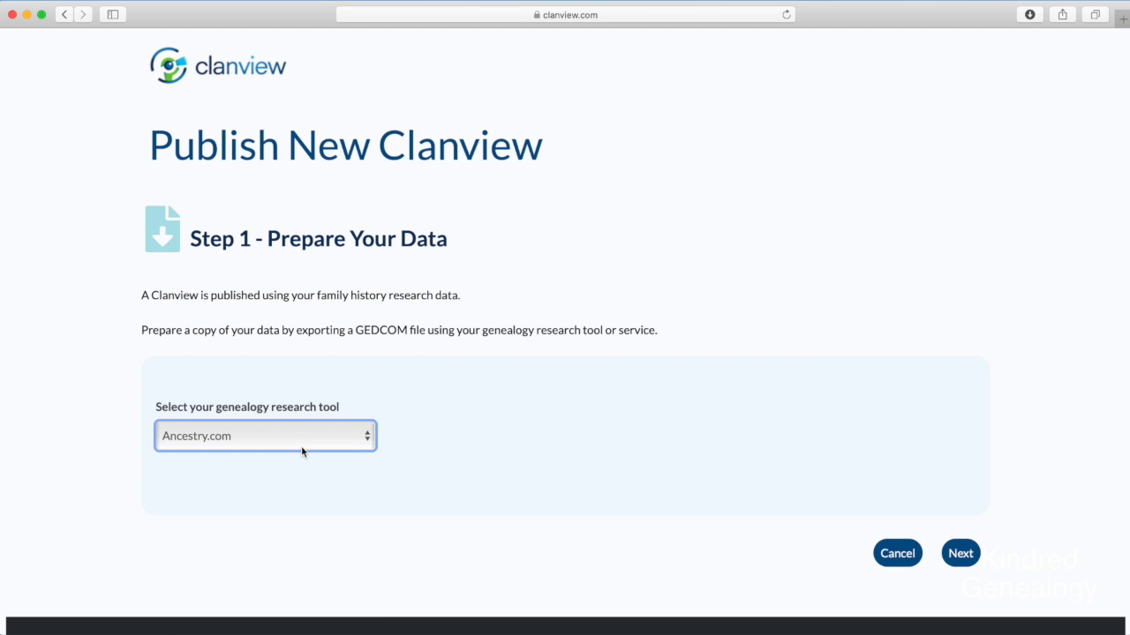
scroll(579, 505, "down", 5)
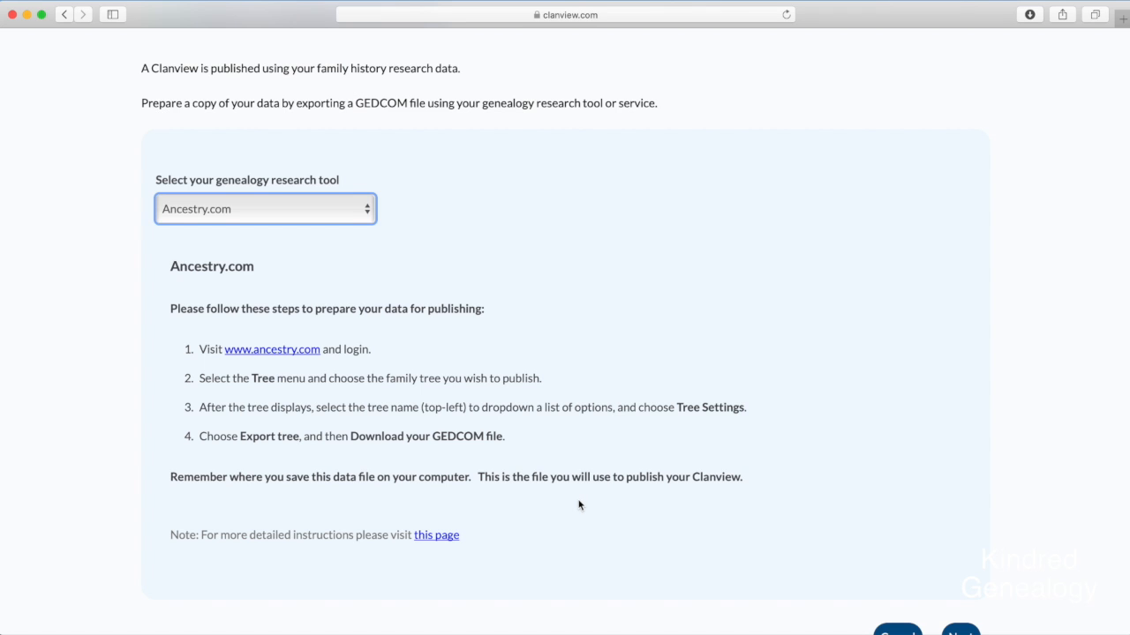
scroll(578, 505, "down", 1)
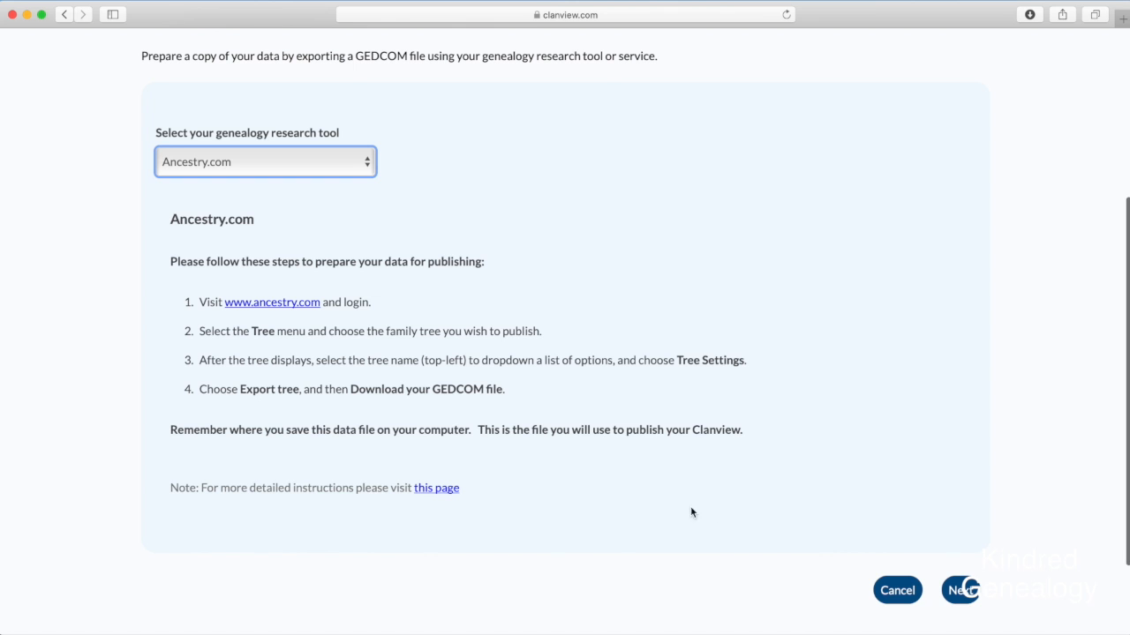
left_click(957, 593)
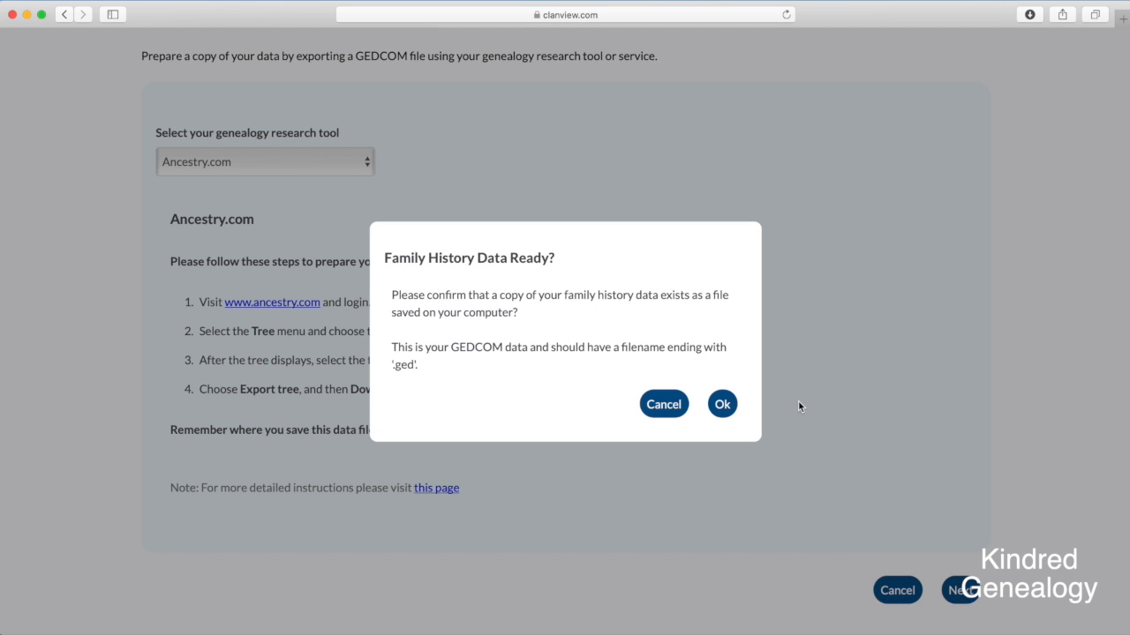
left_click(728, 404)
scroll(716, 405, "down", 3)
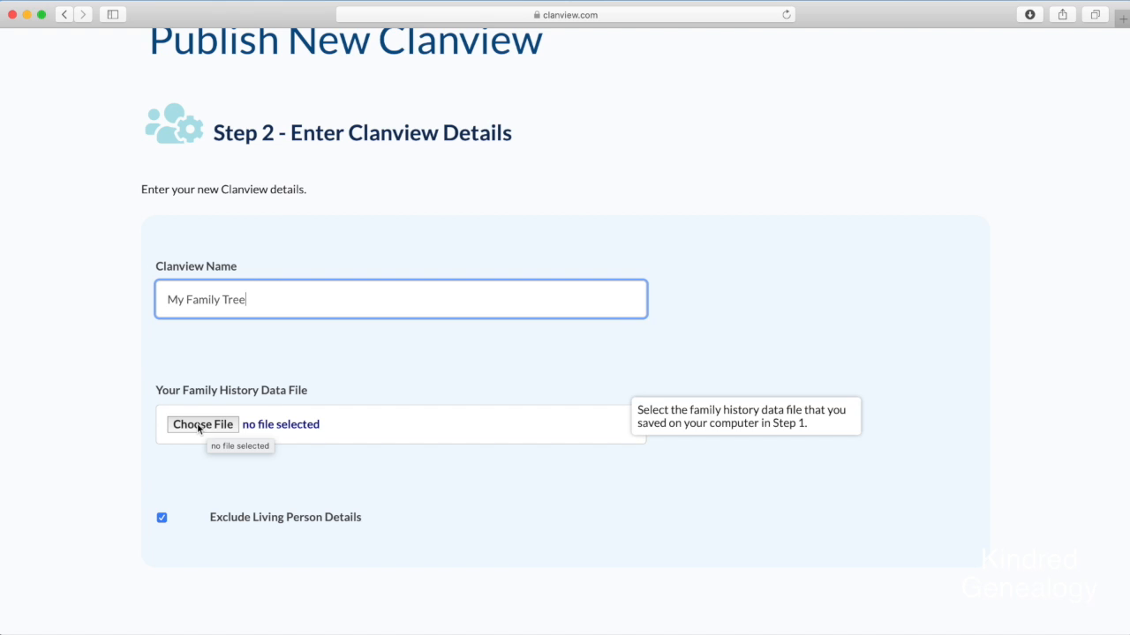
Step: Tick Exclude Living Person Details, attempt Next, then go back to My Account via the logo
mouse_move(162, 522)
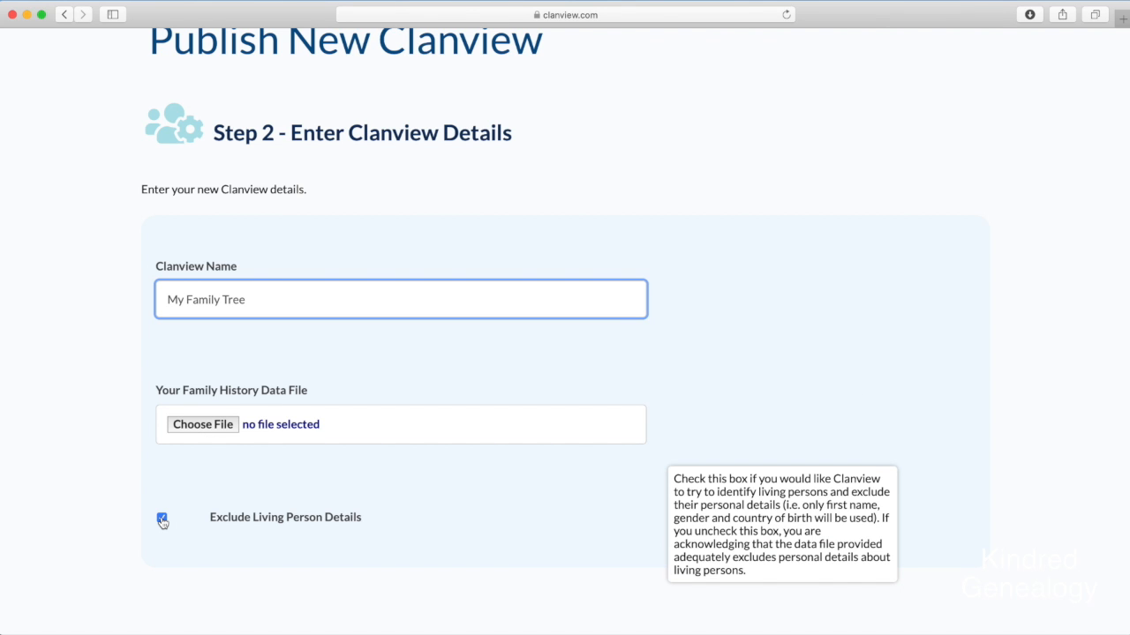
left_click(163, 520)
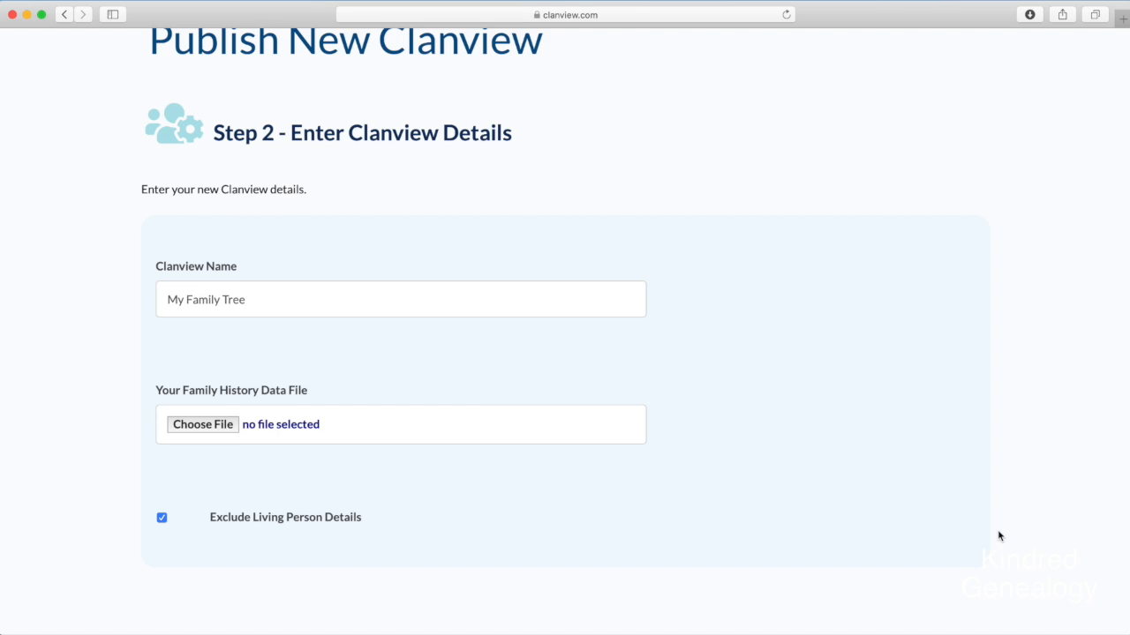
scroll(988, 532, "down", 3)
left_click(950, 535)
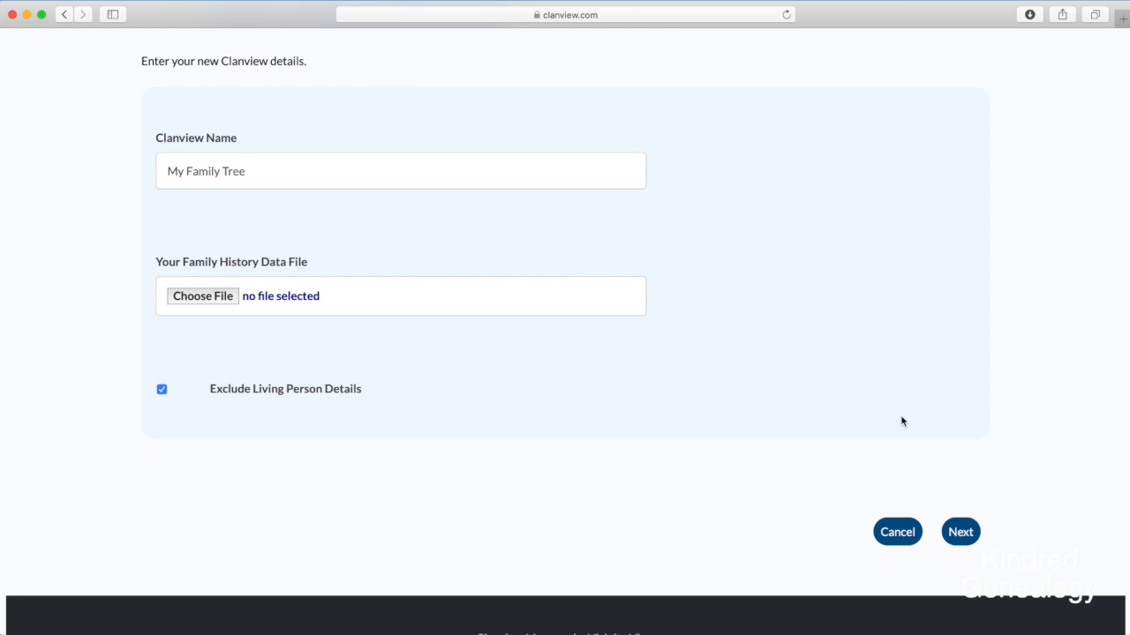
scroll(902, 419, "up", 5)
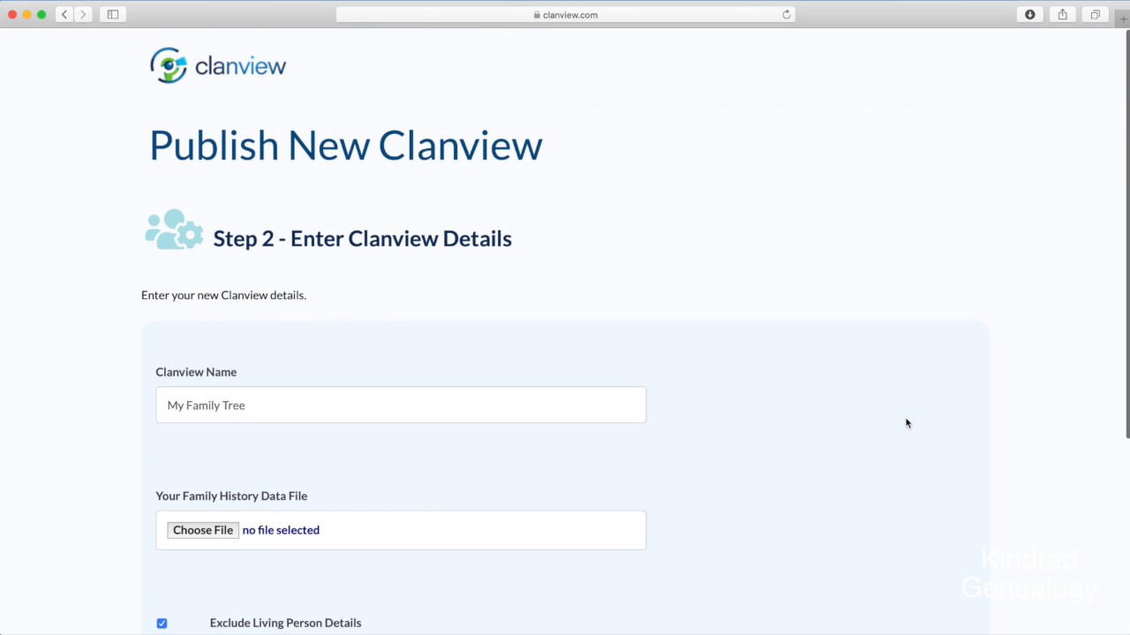
left_click(191, 74)
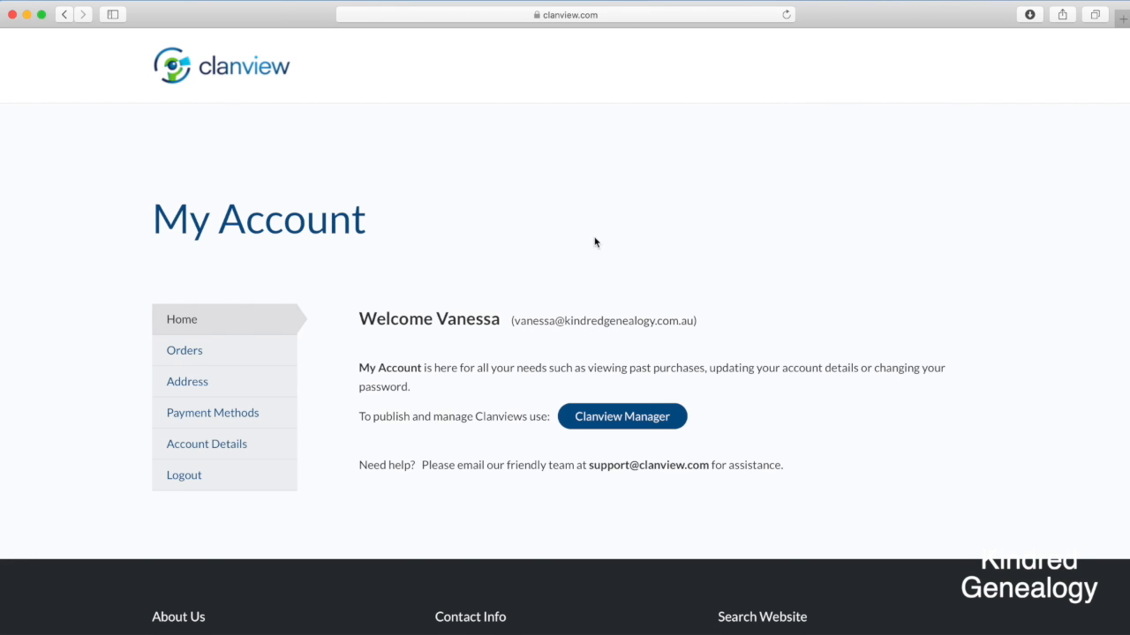
Step: Go through Clanview Manager to the Products page showing Flexible Subscriptions to Suit Everyone
left_click(622, 416)
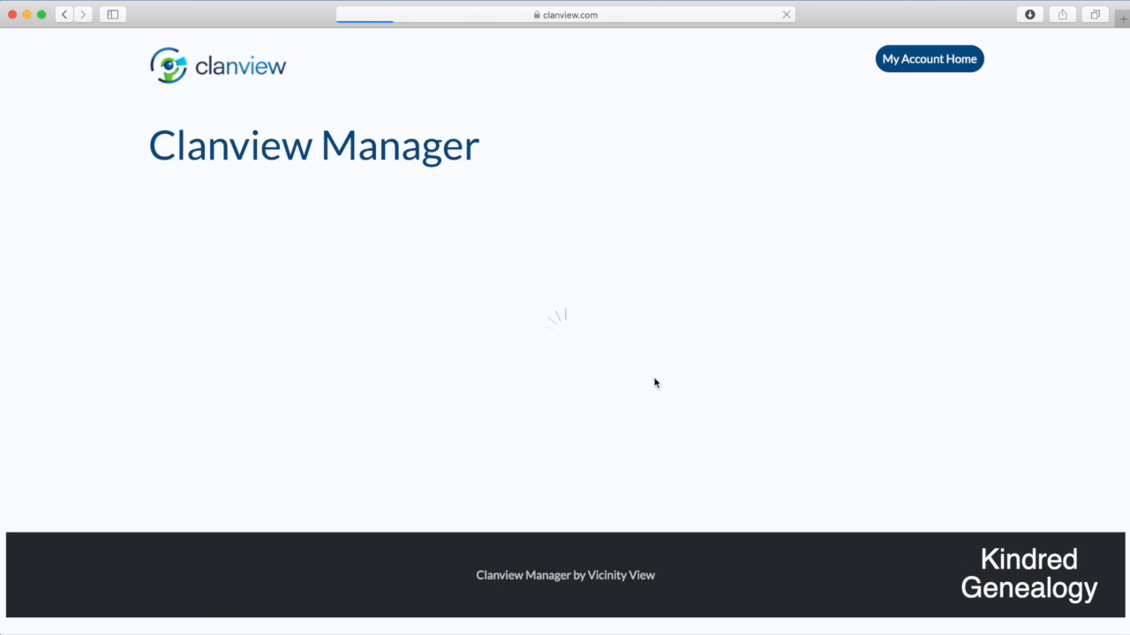
left_click(460, 381)
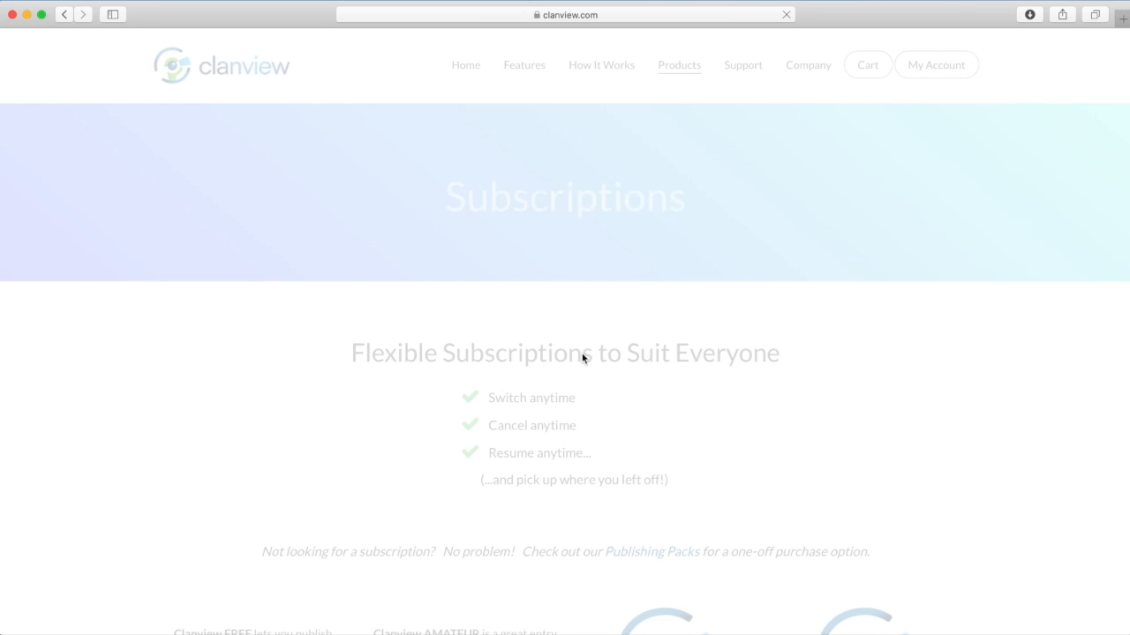
Step: Scroll to the pricing cards: Free $0.00, Amateur $5.99, Hobbyist $8.99, Pro $29.99 monthly
scroll(582, 357, "down", 5)
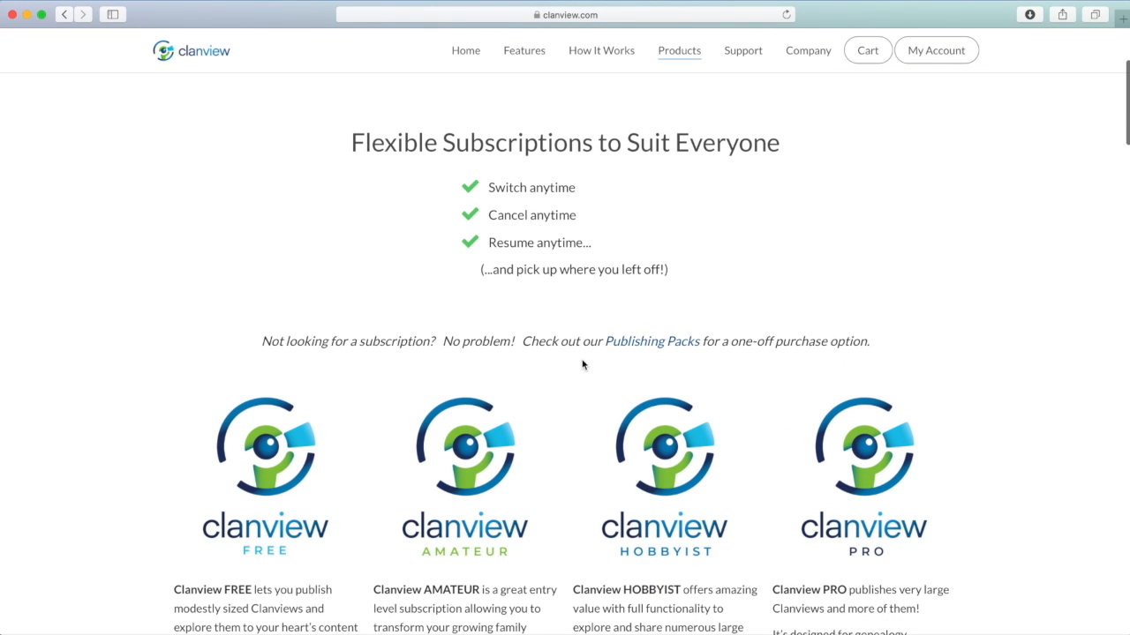
scroll(582, 364, "down", 6)
scroll(581, 366, "down", 4)
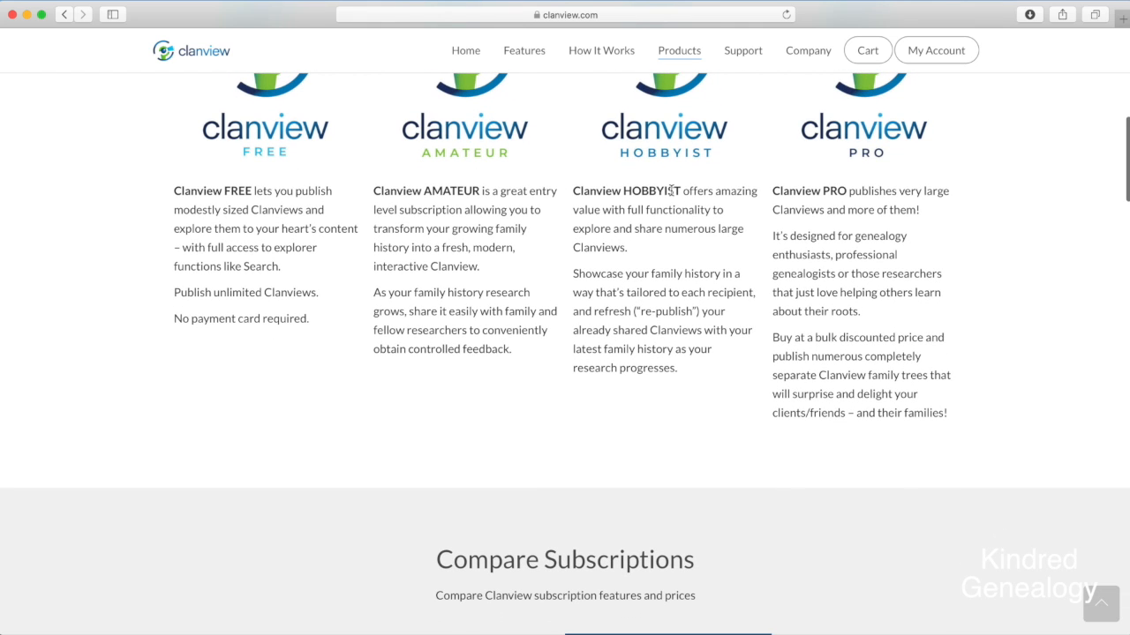
scroll(547, 331, "down", 13)
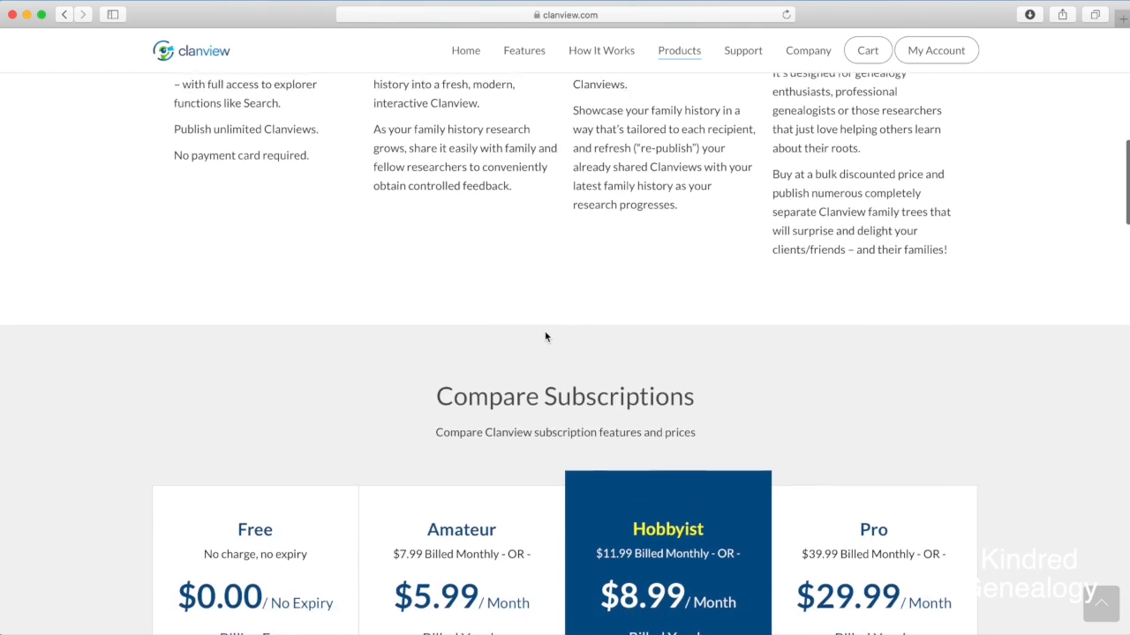
scroll(546, 335, "down", 2)
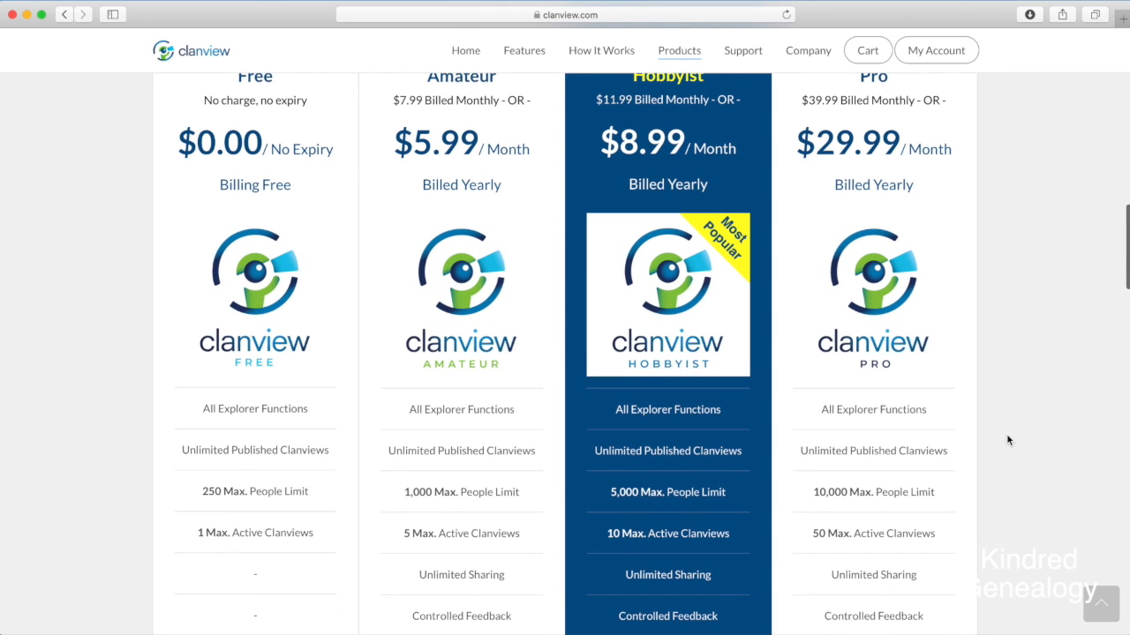
scroll(1008, 439, "up", 1)
Step: Compare people limits: Free 250, Amateur 1,000 with 5 Clanviews, Hobbyist 5,000, Pro 10,000
left_click_drag(230, 89, 280, 100)
scroll(281, 100, "up", 1)
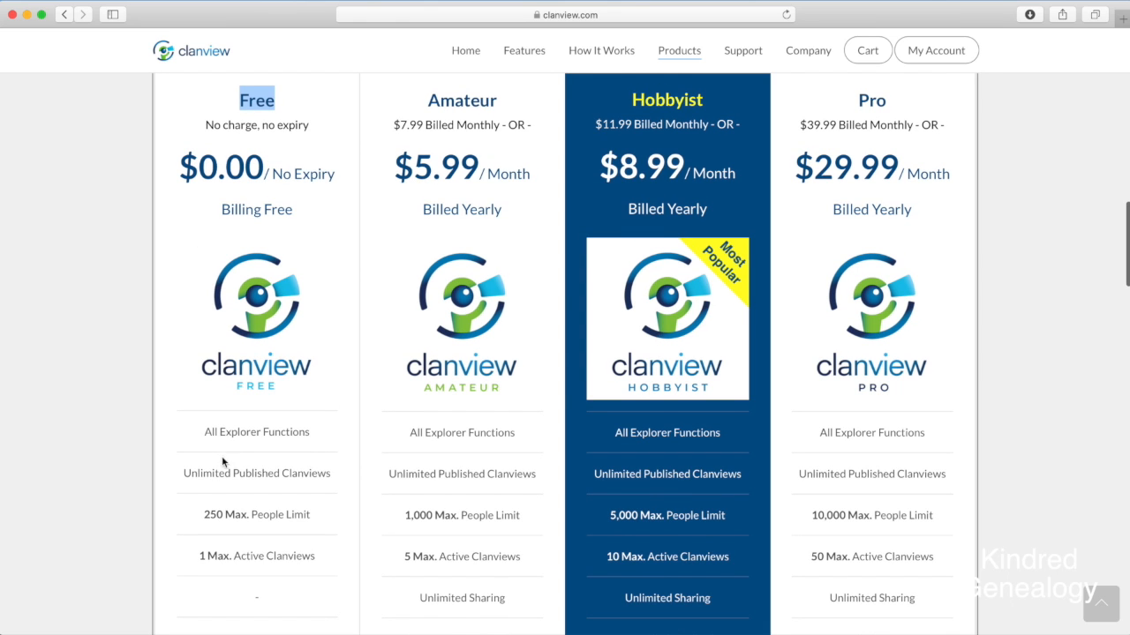
left_click_drag(202, 514, 310, 521)
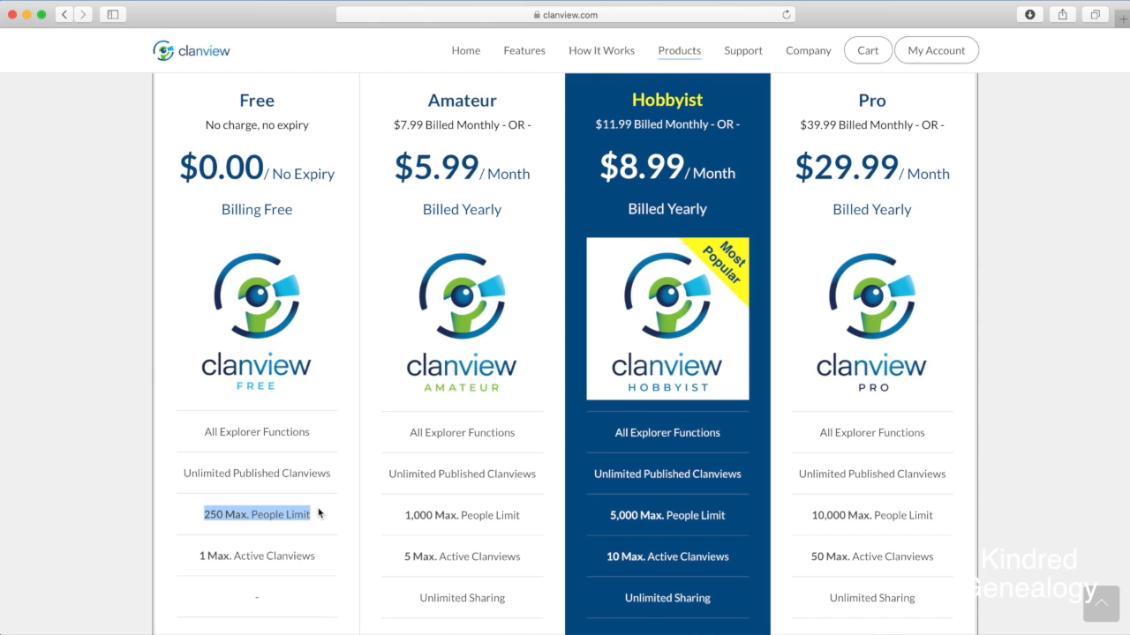
left_click(319, 514)
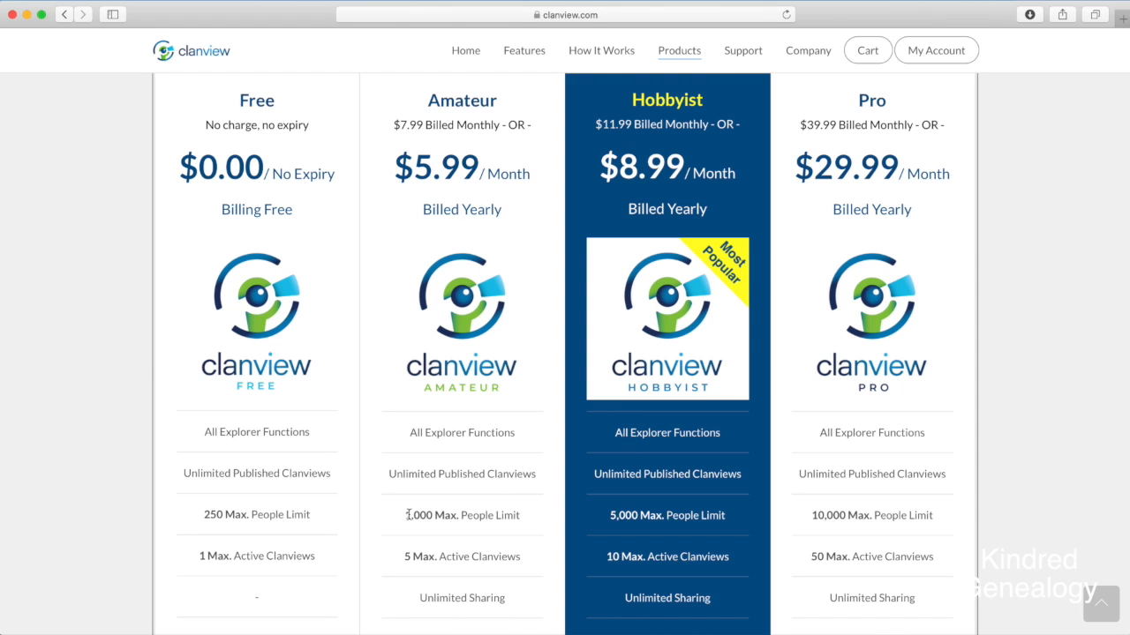
left_click_drag(407, 516, 522, 523)
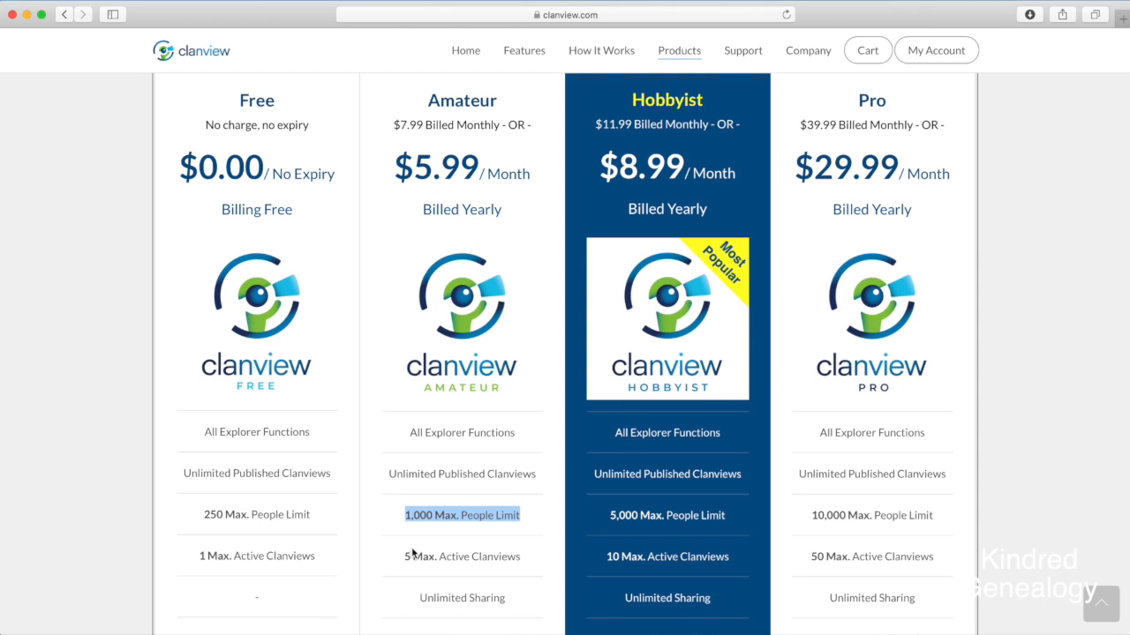
left_click_drag(401, 557, 521, 564)
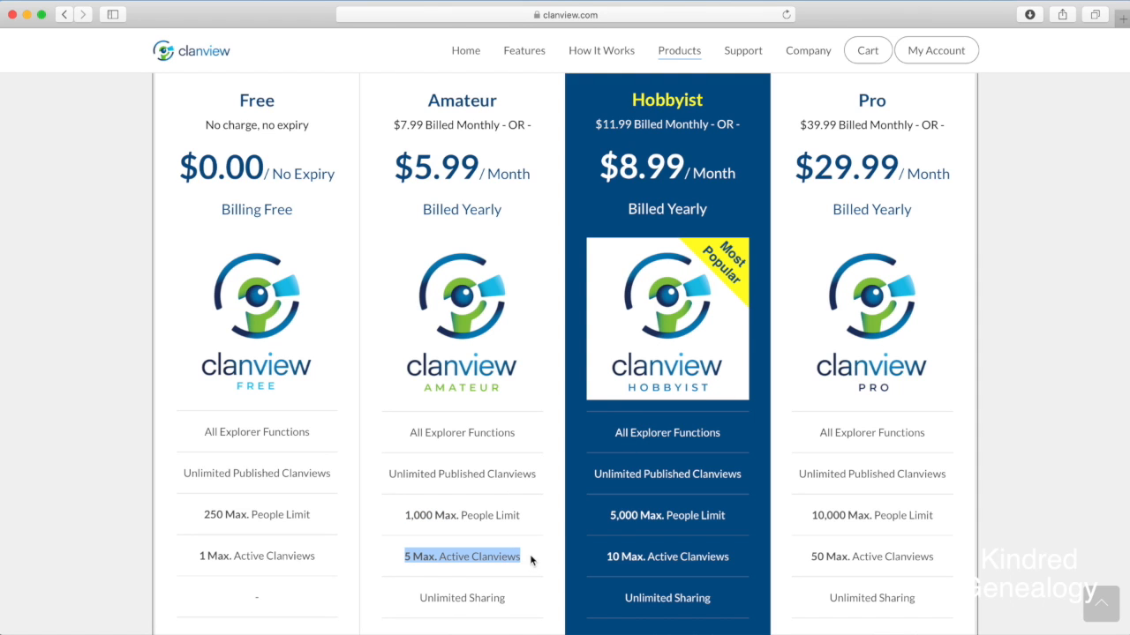
left_click_drag(611, 519, 732, 519)
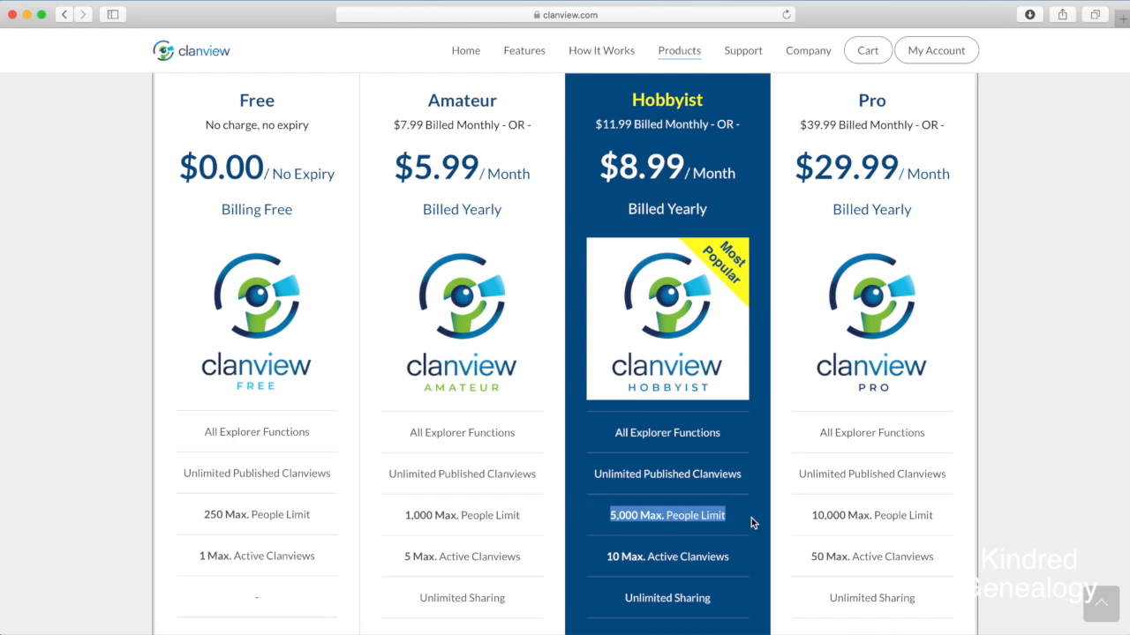
left_click_drag(811, 515, 940, 518)
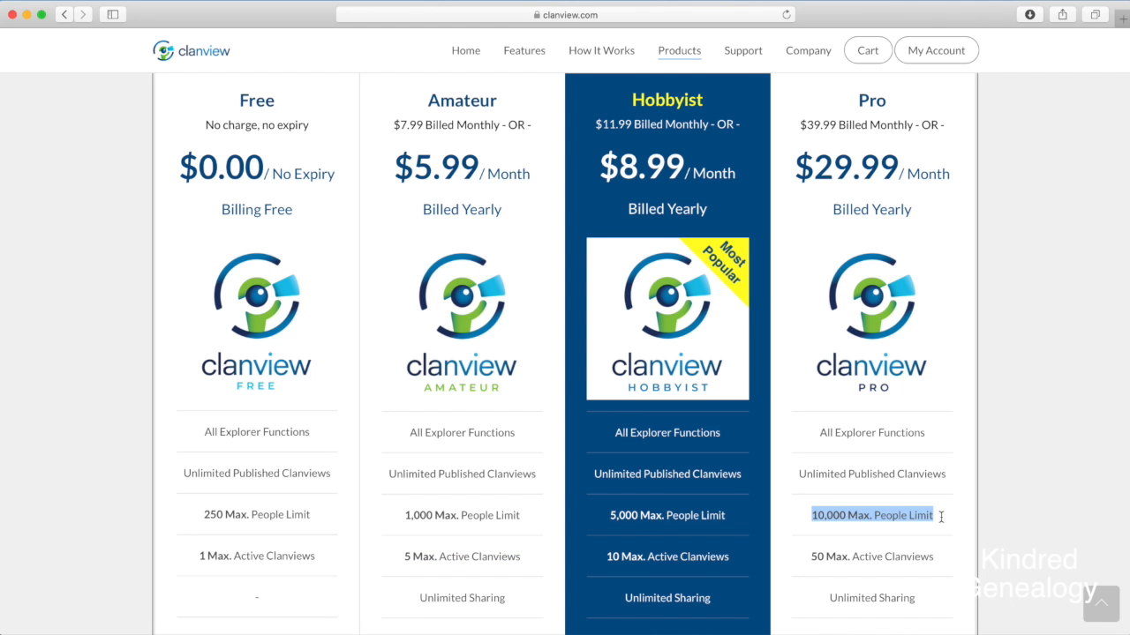
left_click(1010, 517)
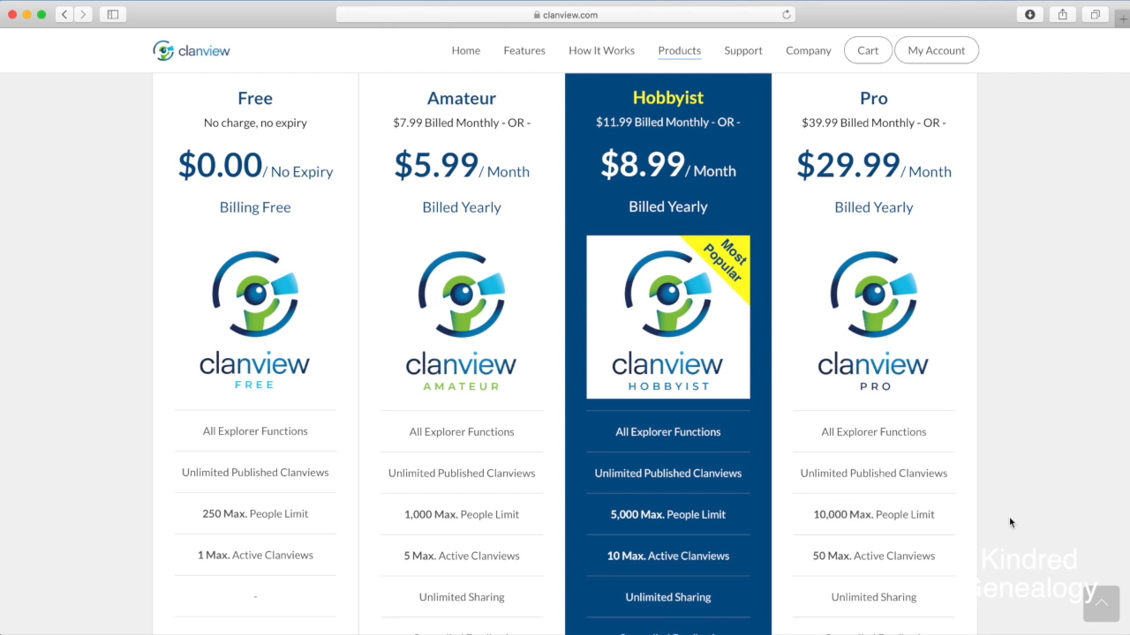
Step: Scroll through the remaining plan feature rows, then back to the top of the page
scroll(1005, 524, "down", 3)
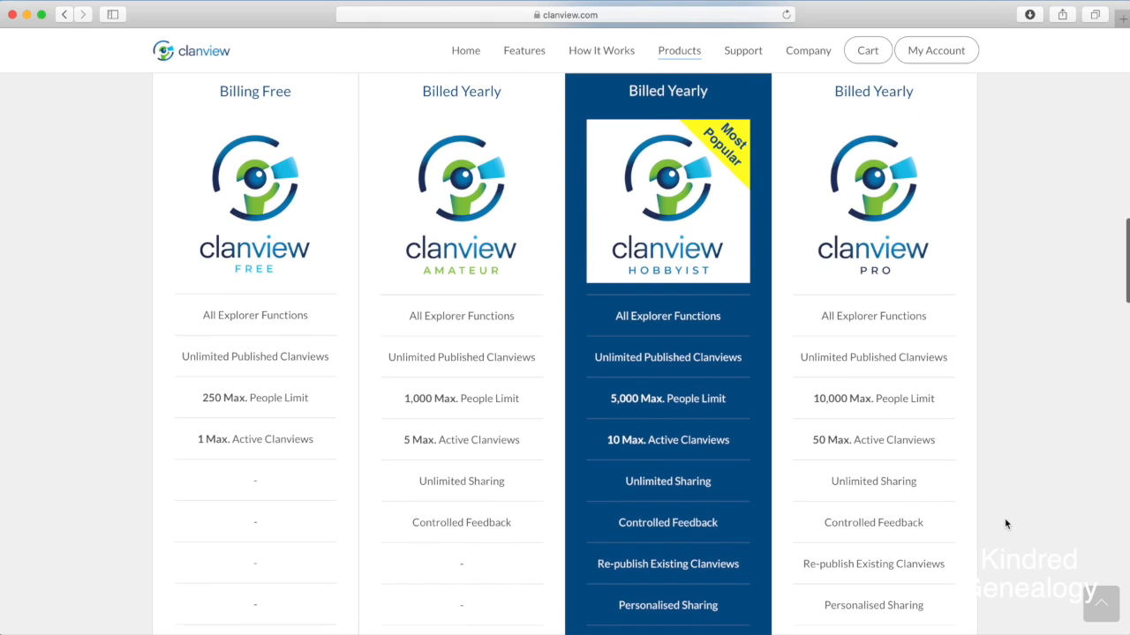
scroll(1005, 524, "down", 3)
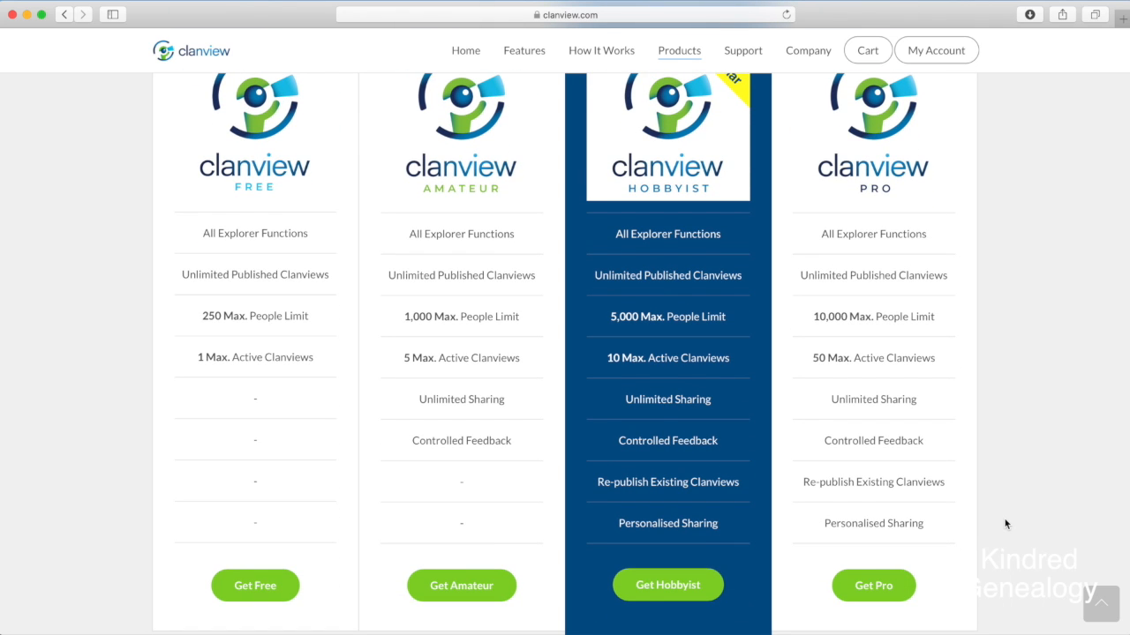
scroll(1004, 524, "down", 3)
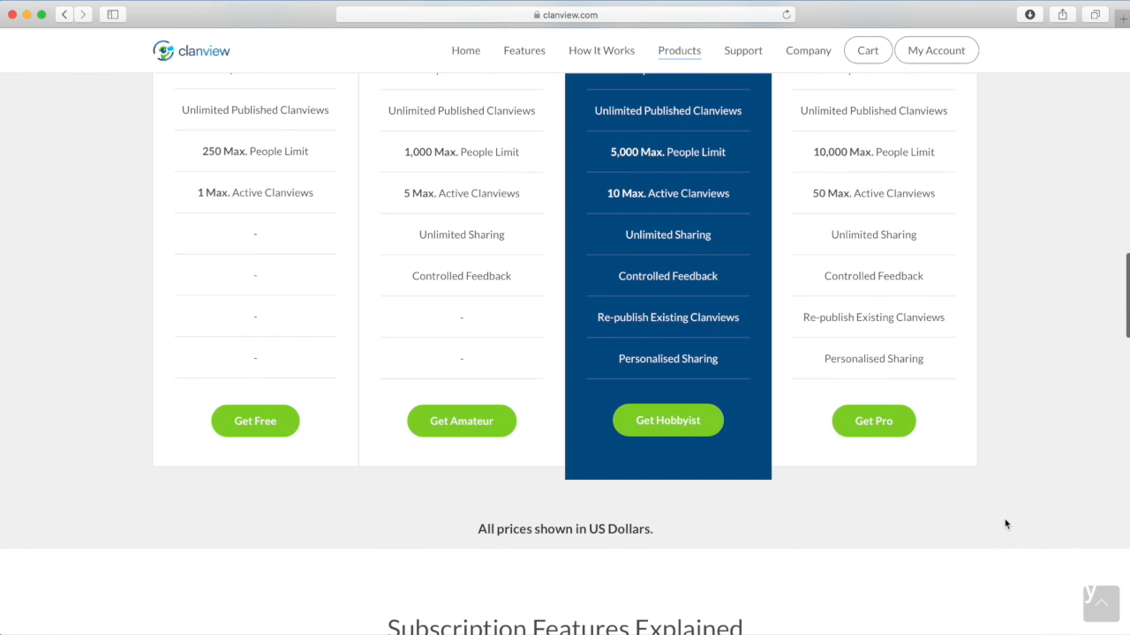
scroll(1005, 524, "down", 3)
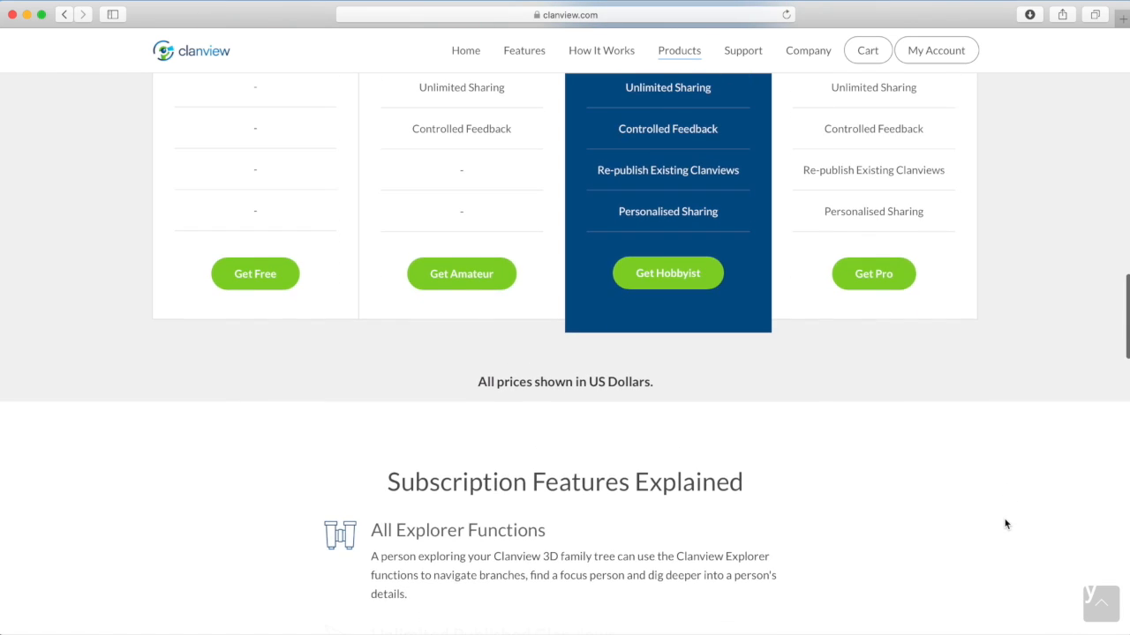
scroll(1004, 524, "up", 7)
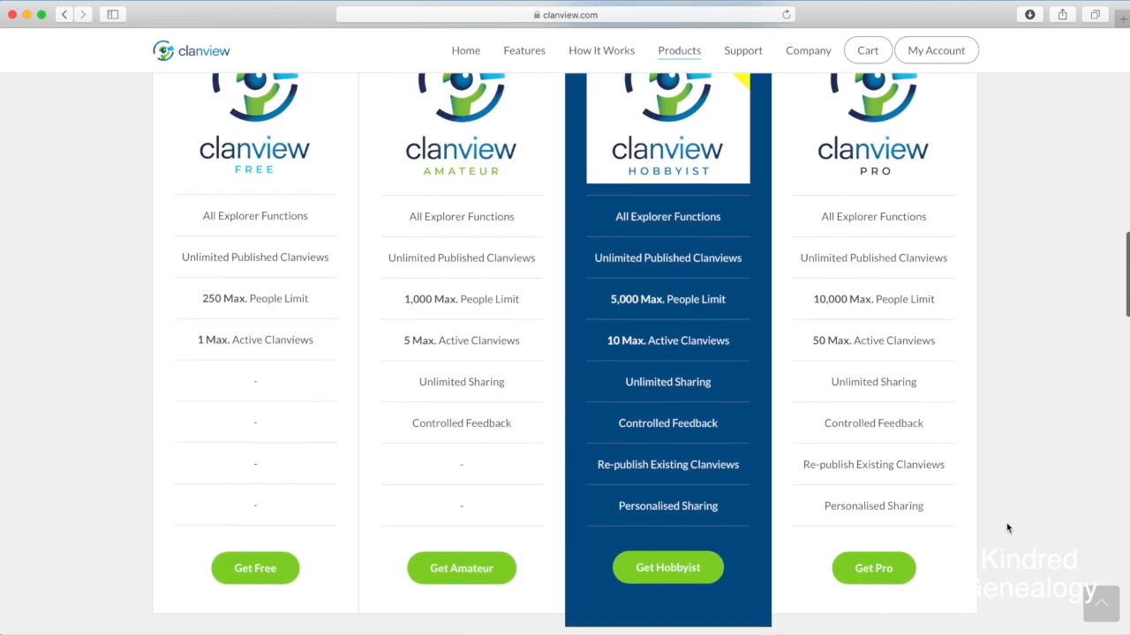
scroll(1004, 524, "up", 10)
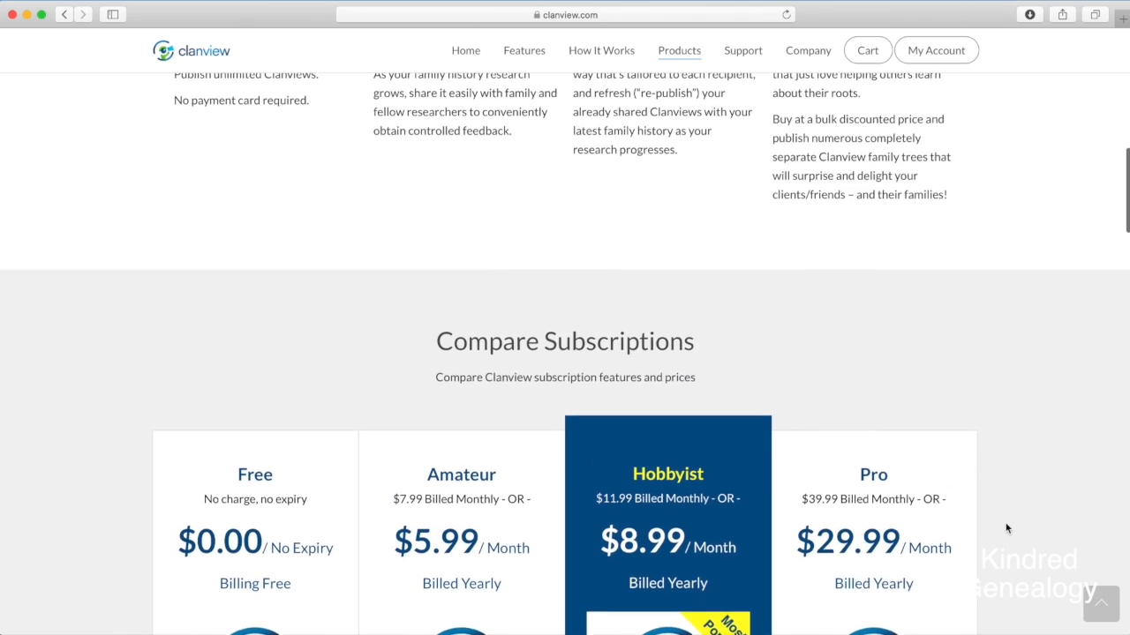
scroll(1006, 528, "up", 9)
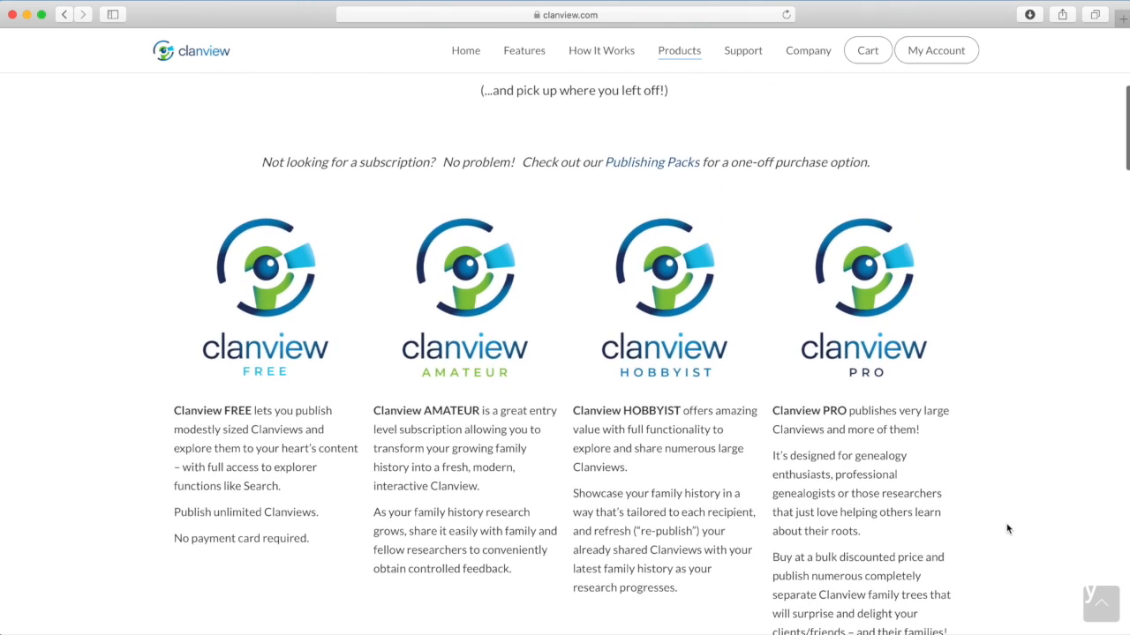
scroll(1008, 529, "up", 1)
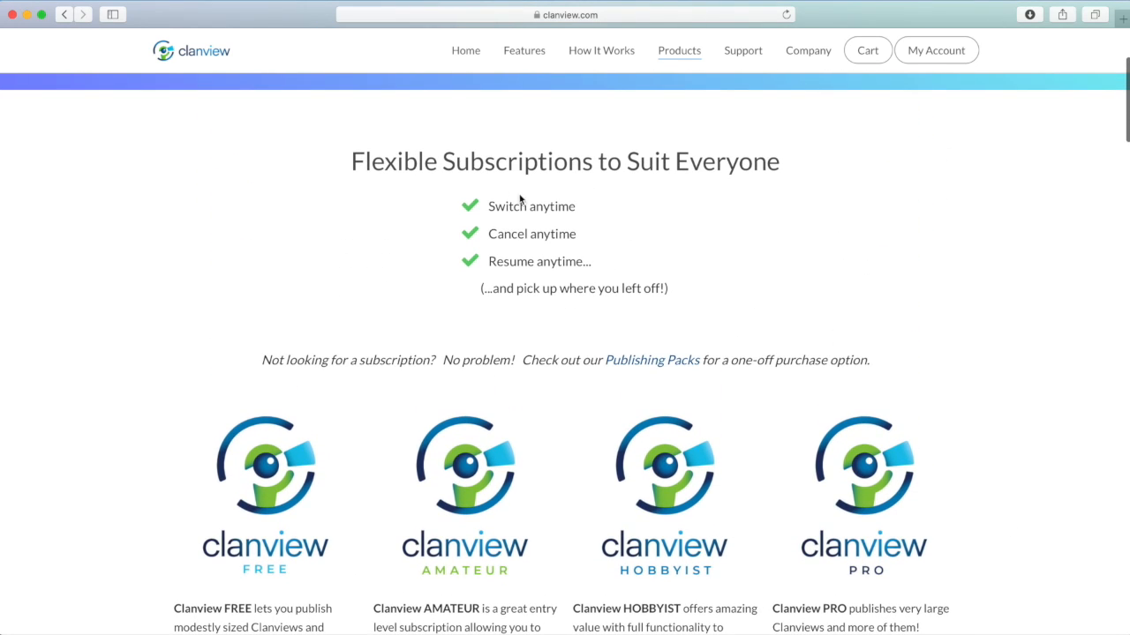
Step: Highlight the 'Switch/Cancel/Resume anytime' points on the subscriptions page, then go to Publishing Packs
left_click_drag(488, 205, 678, 298)
left_click(681, 298)
scroll(684, 305, "down", 3)
scroll(686, 310, "down", 1)
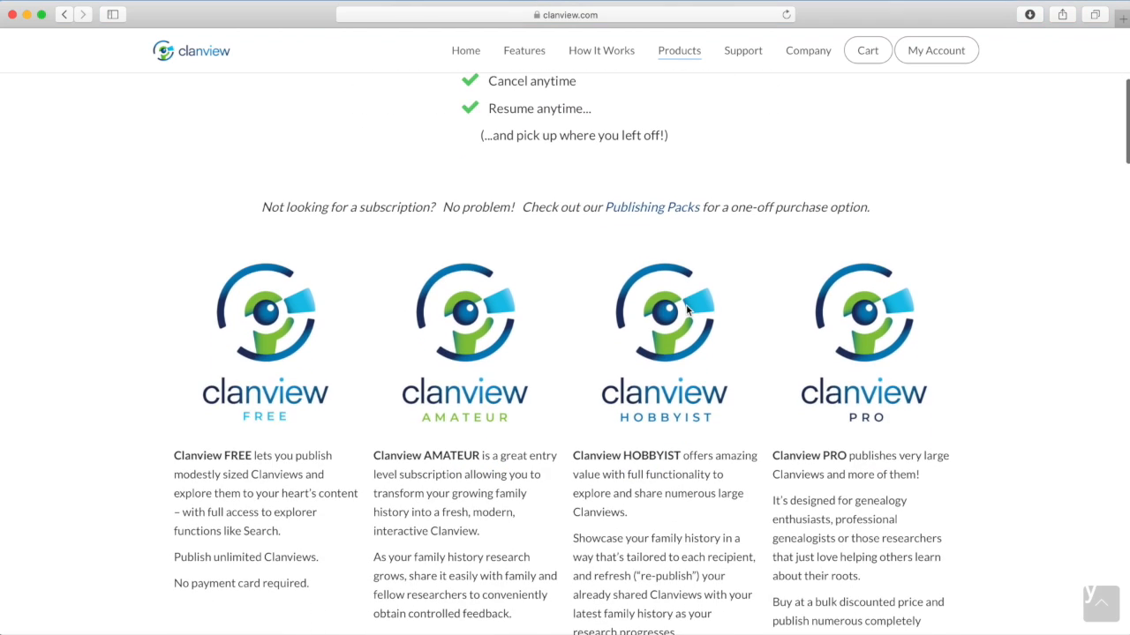
left_click(639, 208)
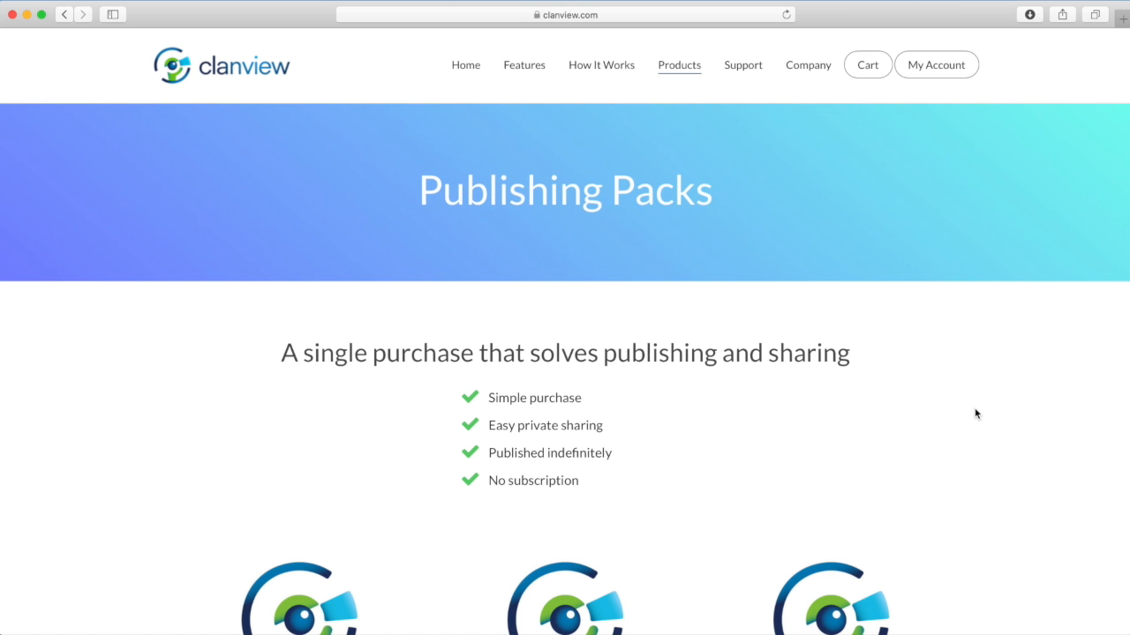
Step: Review the Free, Amateur ($29.90) and Hobbyist ($49.90) pack descriptions and the Compare Packs table
scroll(975, 413, "down", 3)
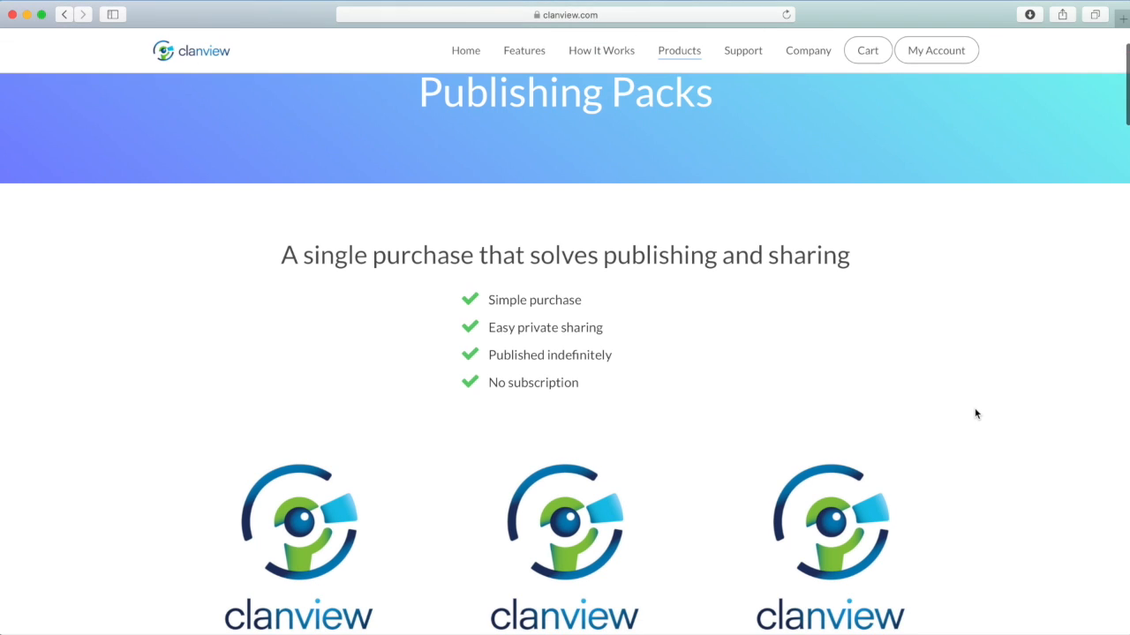
scroll(975, 413, "down", 6)
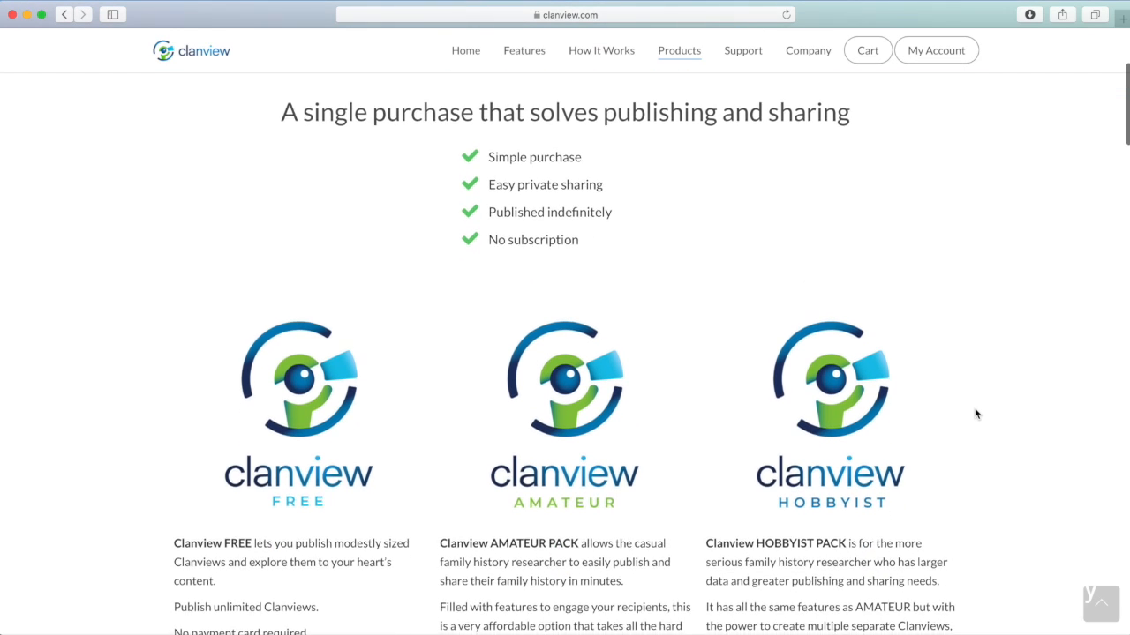
scroll(975, 413, "down", 5)
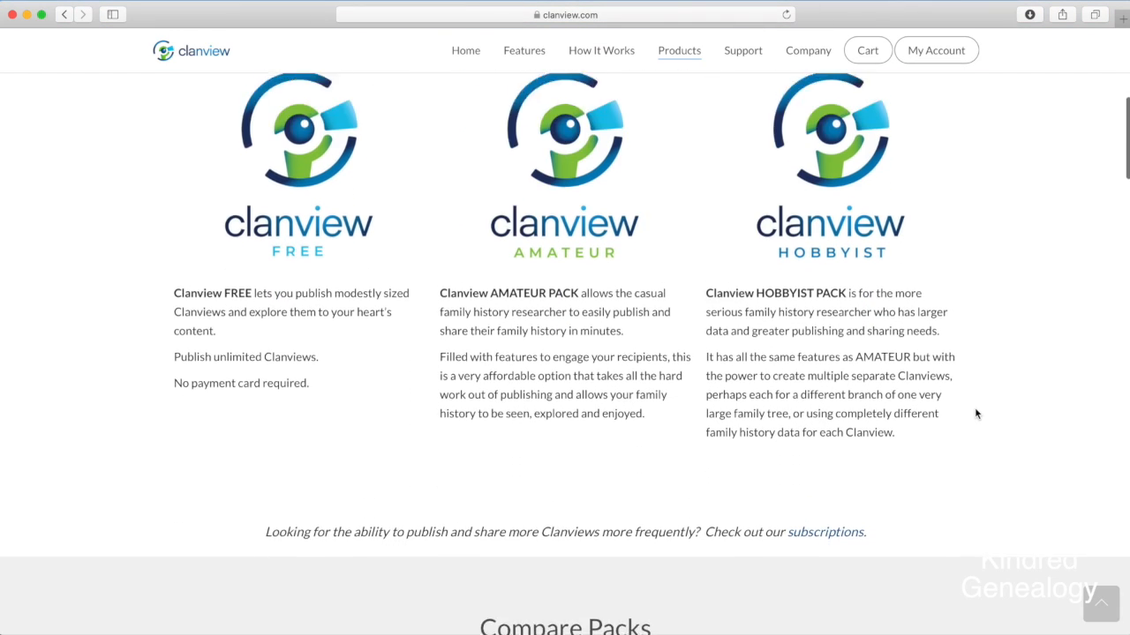
scroll(975, 413, "down", 10)
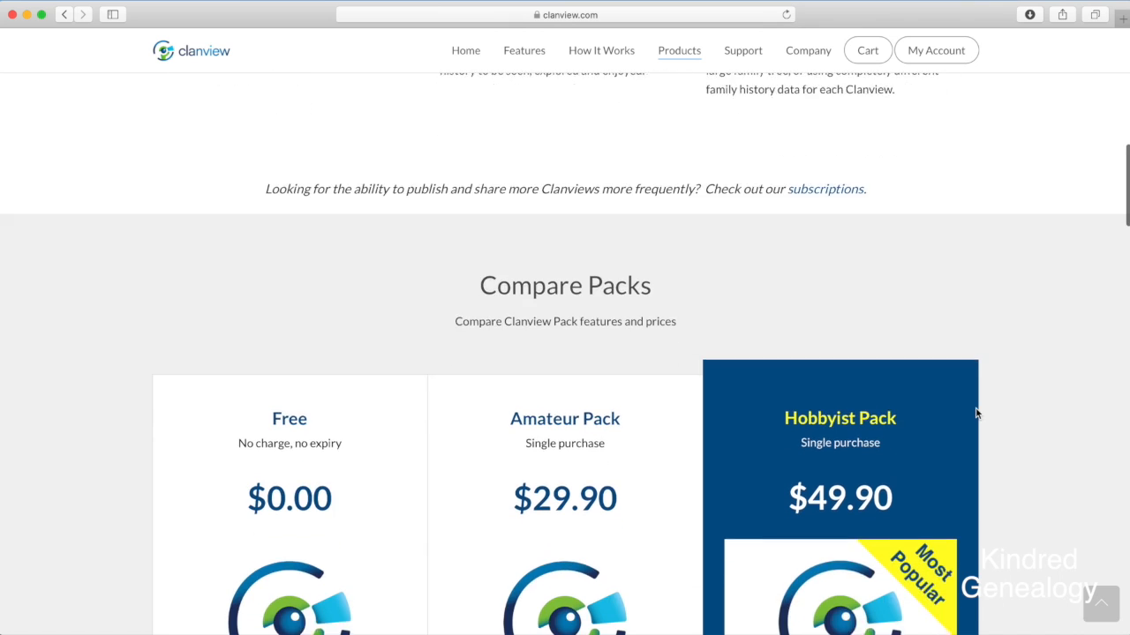
scroll(975, 413, "down", 7)
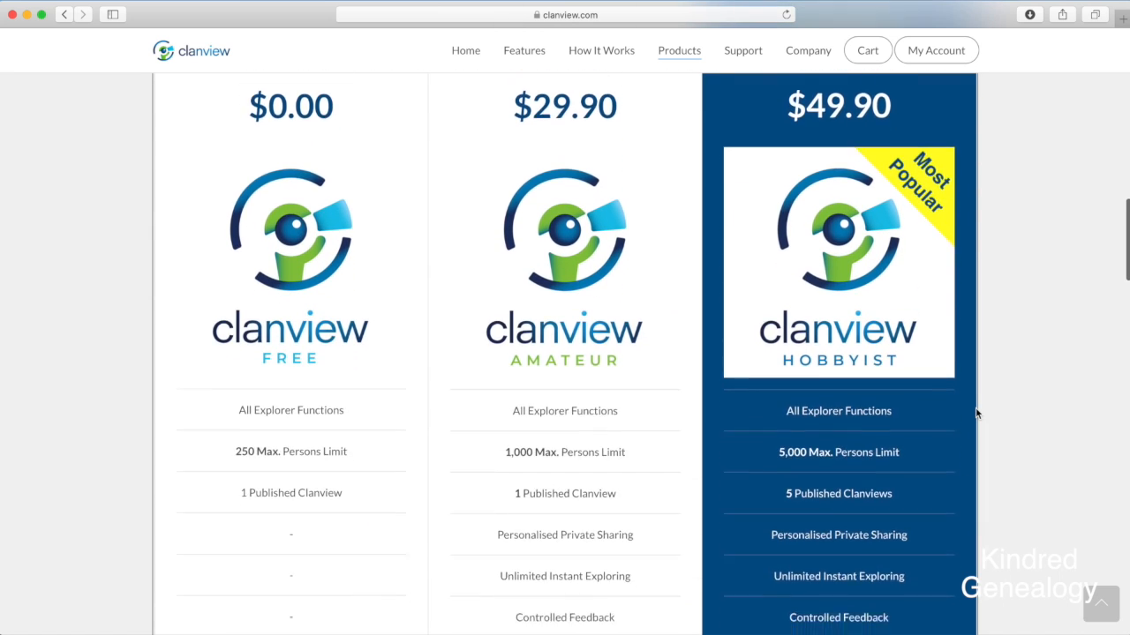
scroll(975, 413, "down", 2)
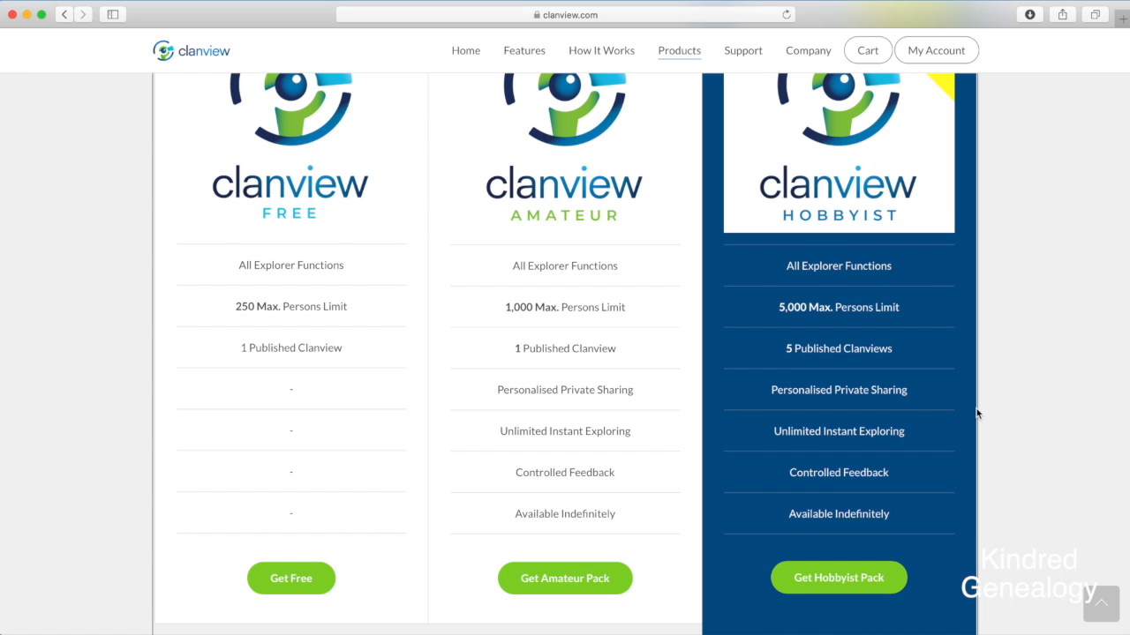
scroll(976, 408, "up", 6)
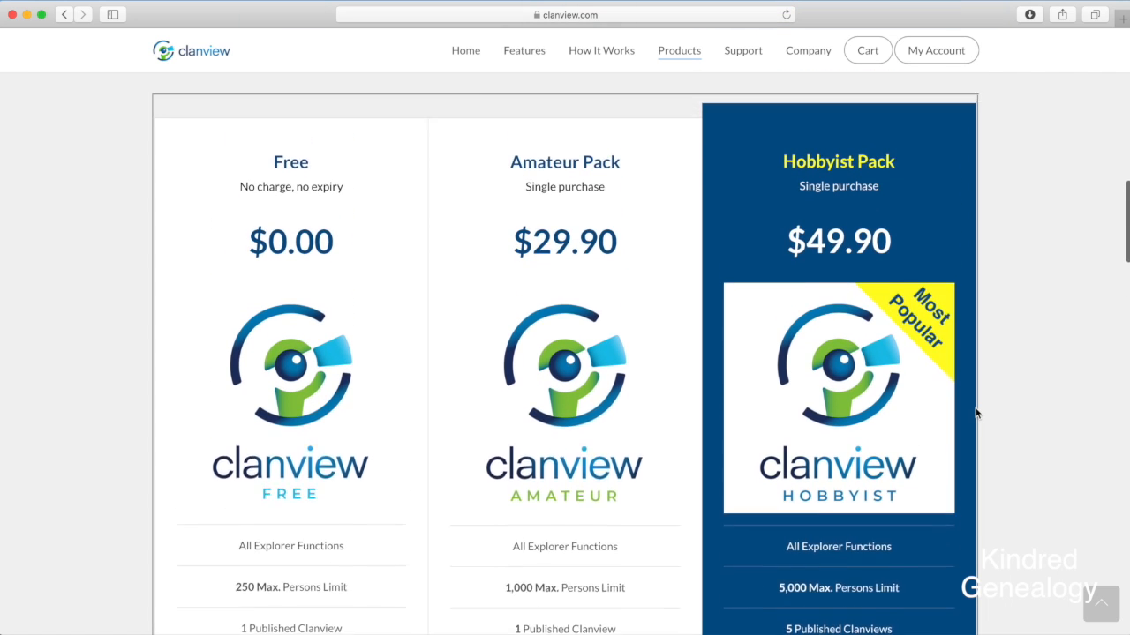
scroll(975, 410, "up", 3)
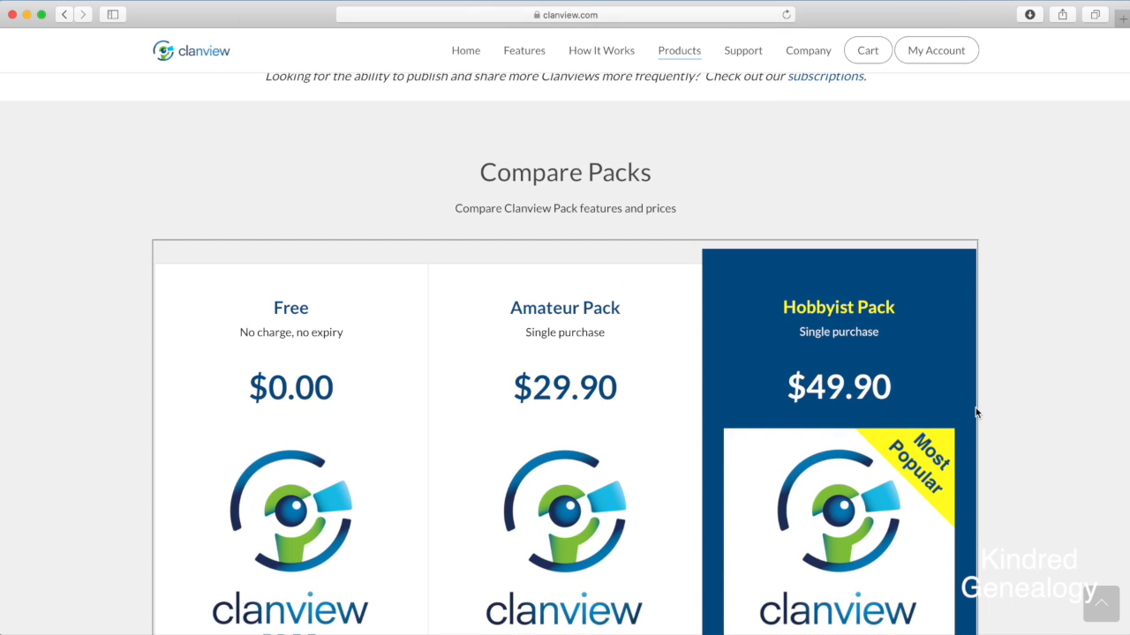
scroll(975, 411, "down", 8)
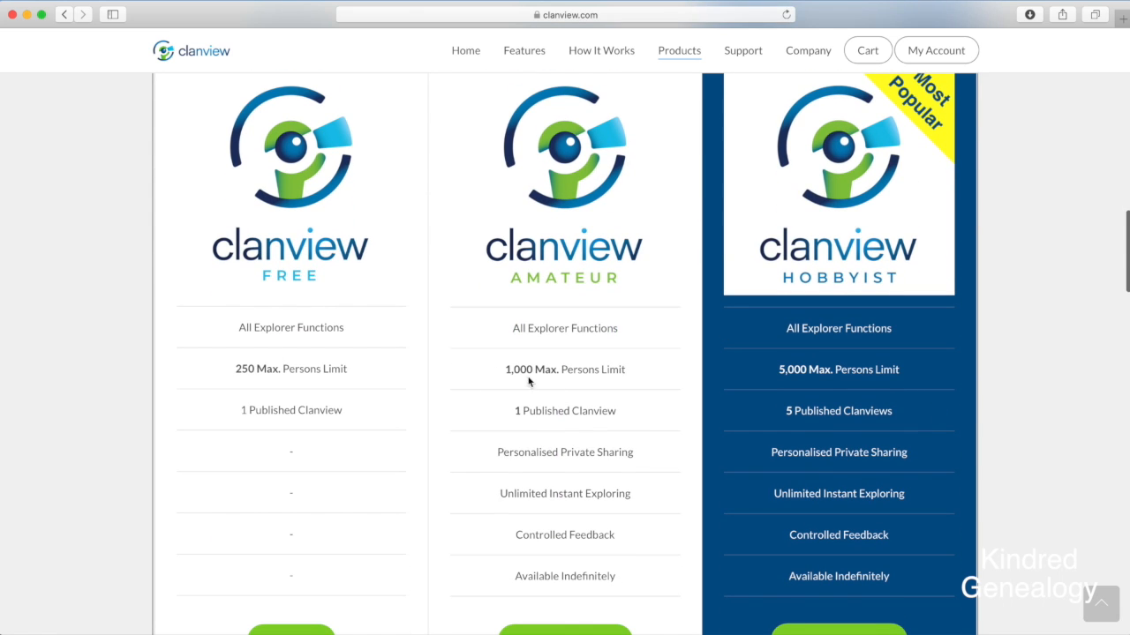
scroll(719, 402, "down", 11)
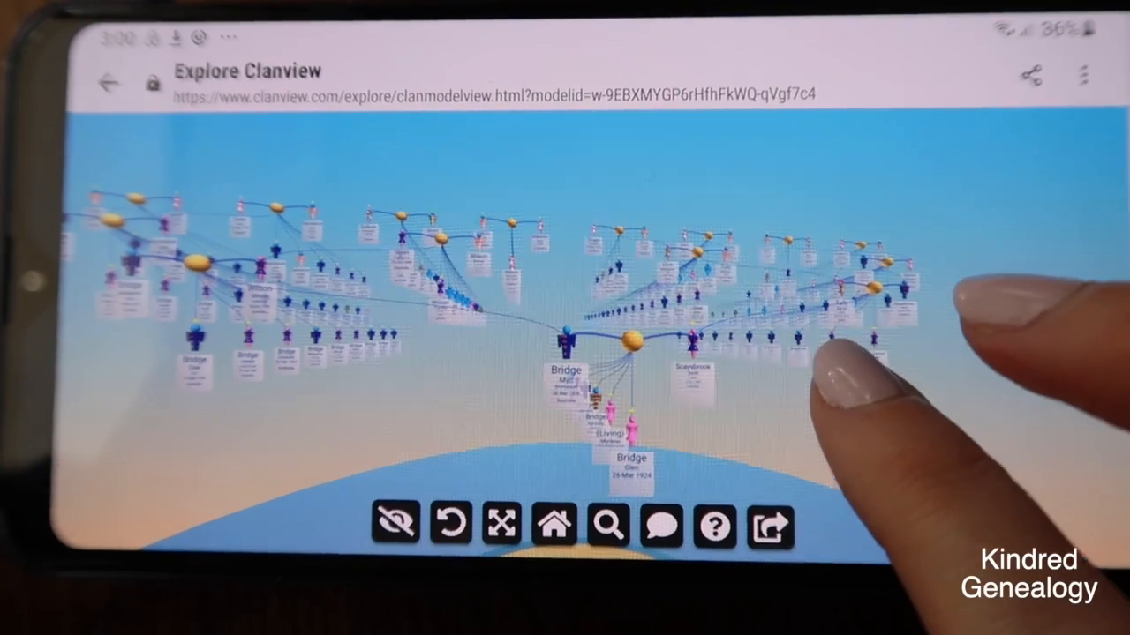
Step: Tilt the phone's 3D tree, fly to a family node, move up to the parents, and view an ancestor's birth details
left_click_drag(807, 379, 852, 375)
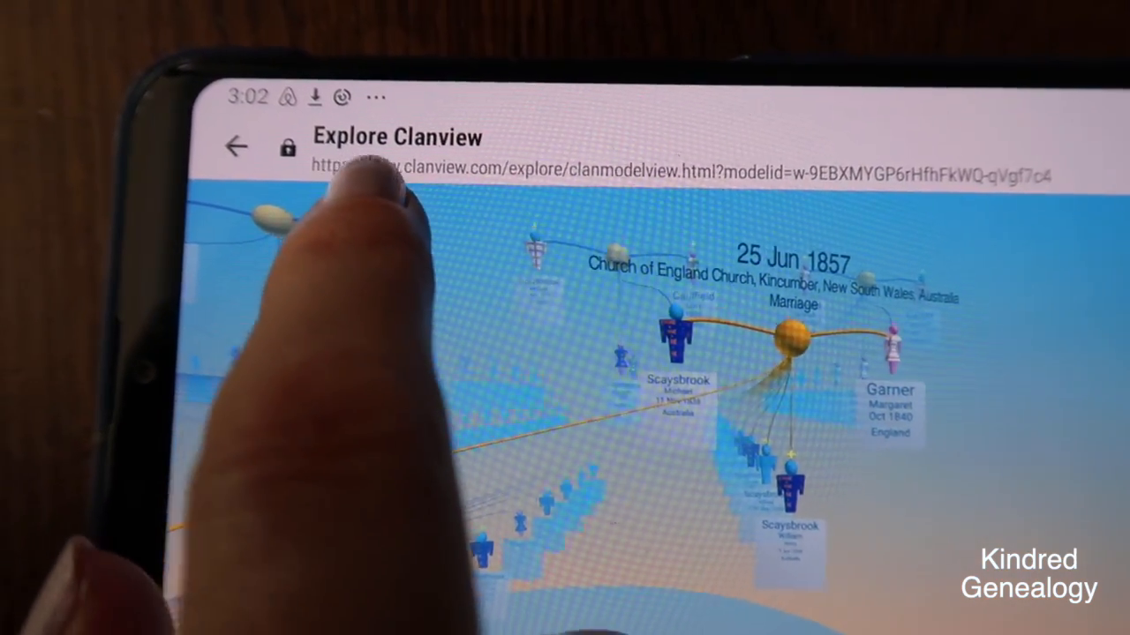
left_click(265, 214)
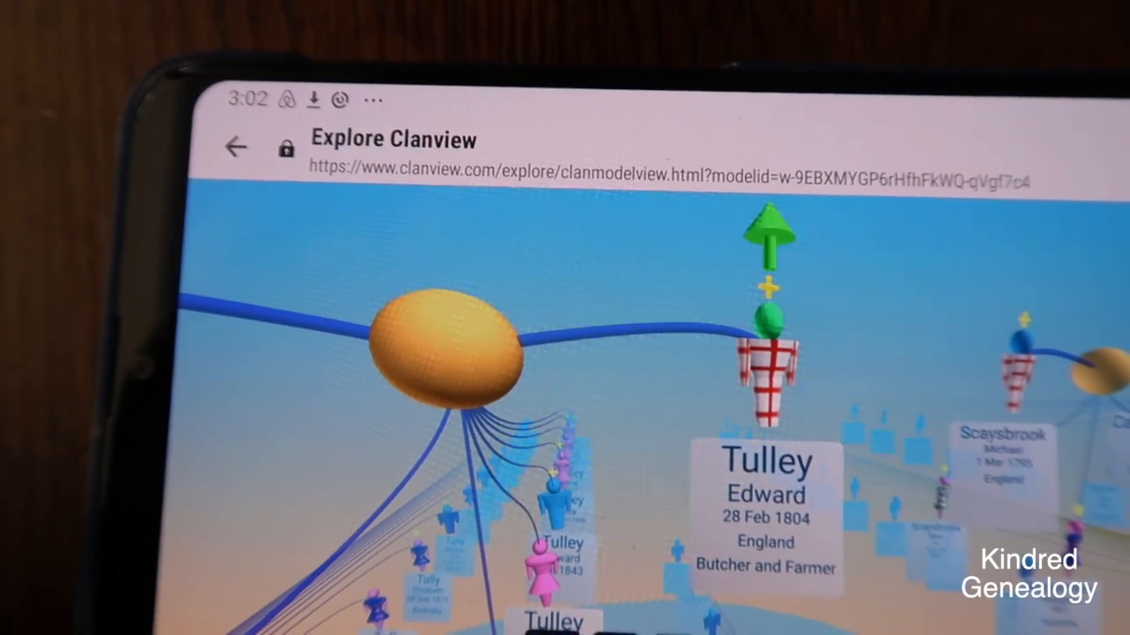
left_click(773, 242)
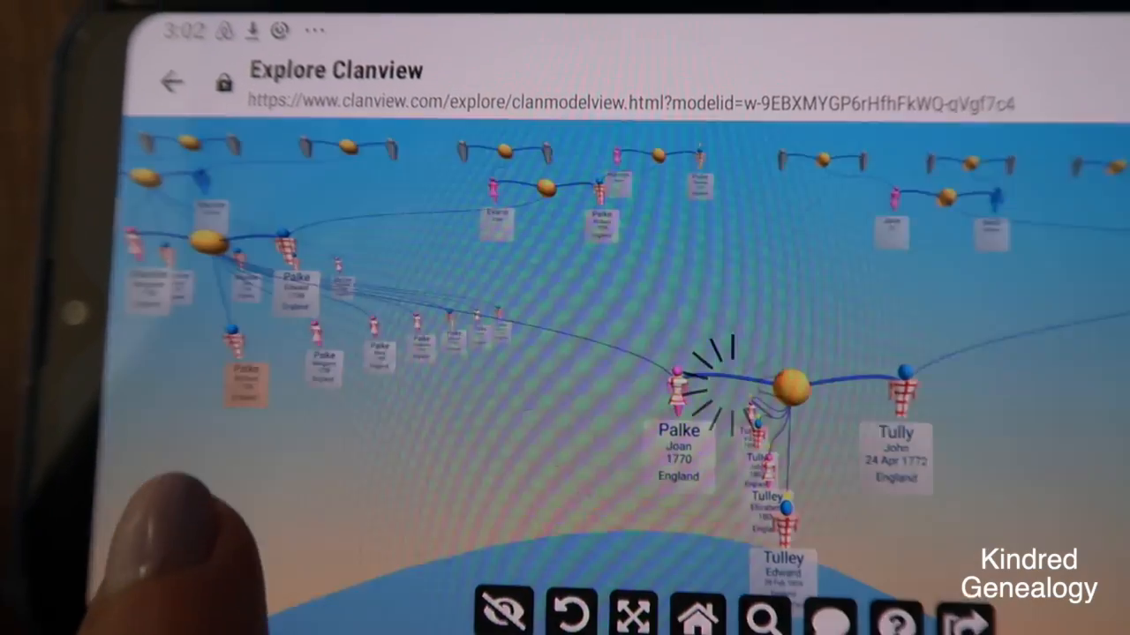
left_click(240, 370)
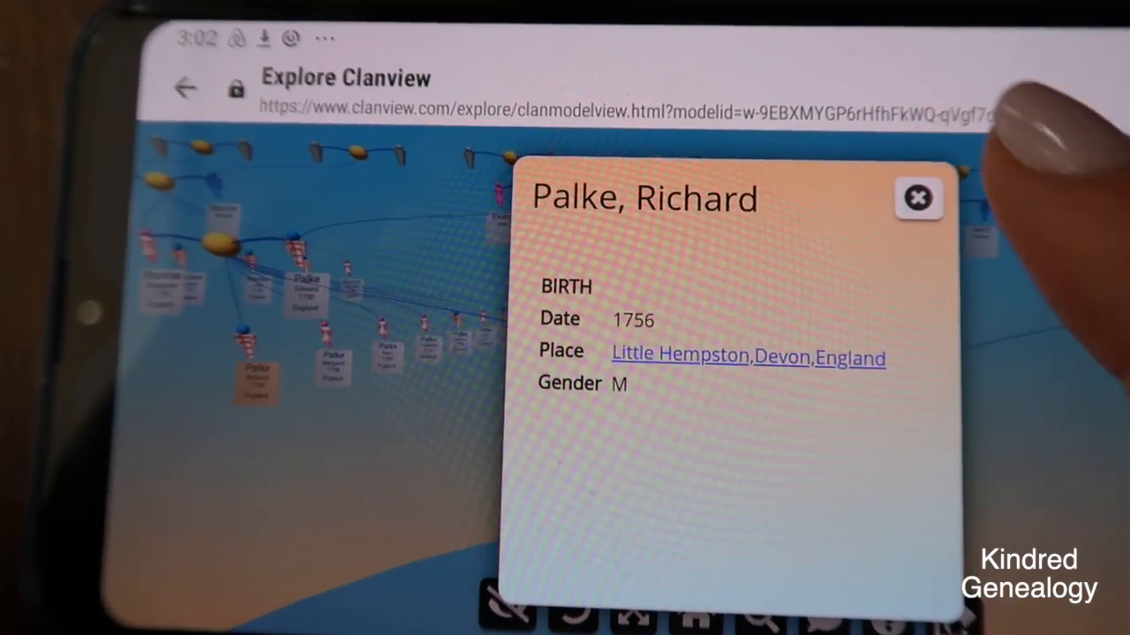
left_click(917, 198)
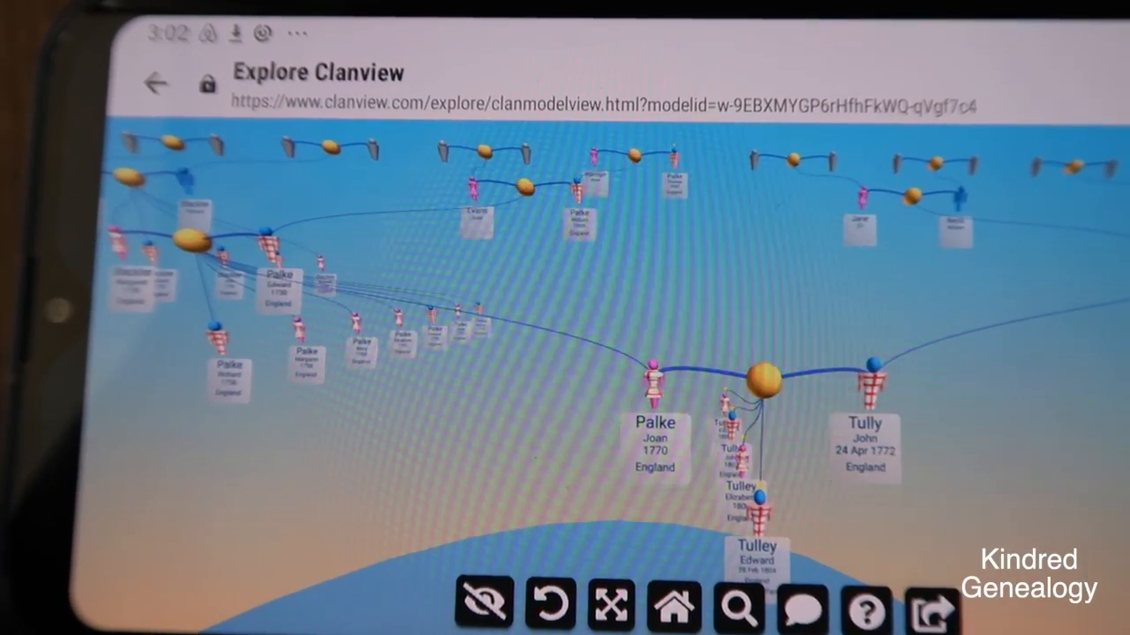
Step: Mark an ancestor in the tree and start a feedback message
left_click(871, 381)
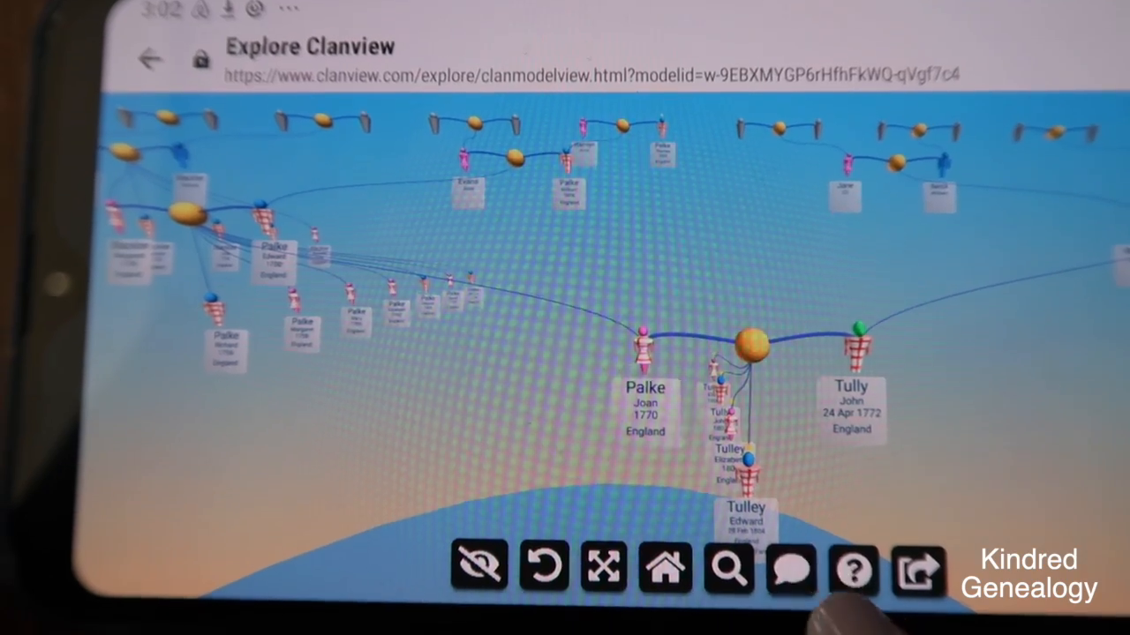
left_click(791, 569)
left_click(874, 424)
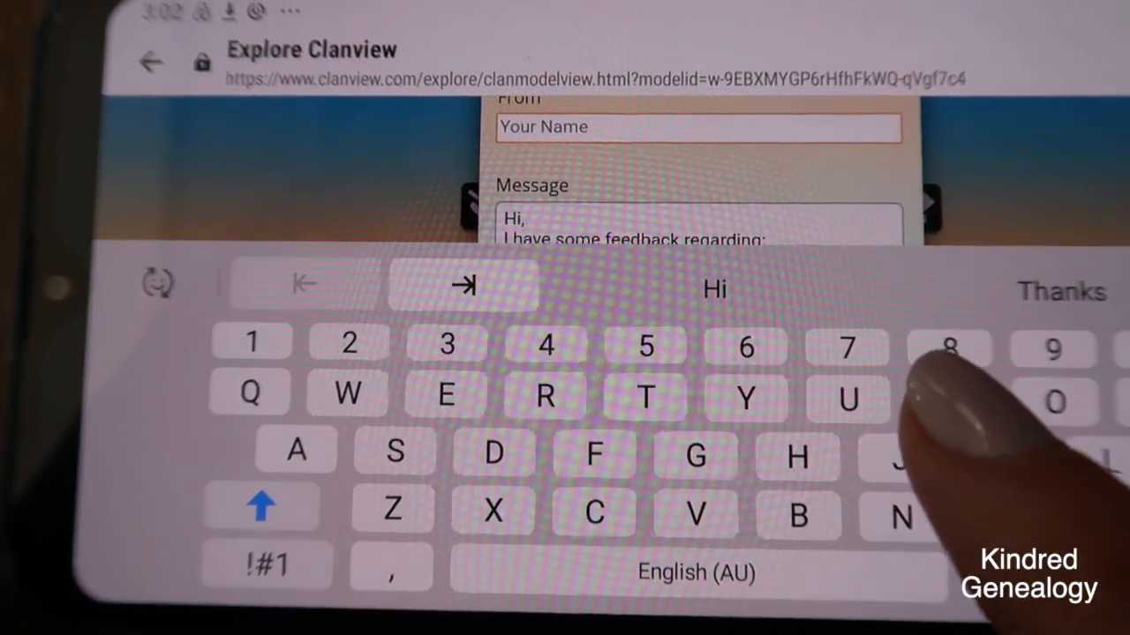